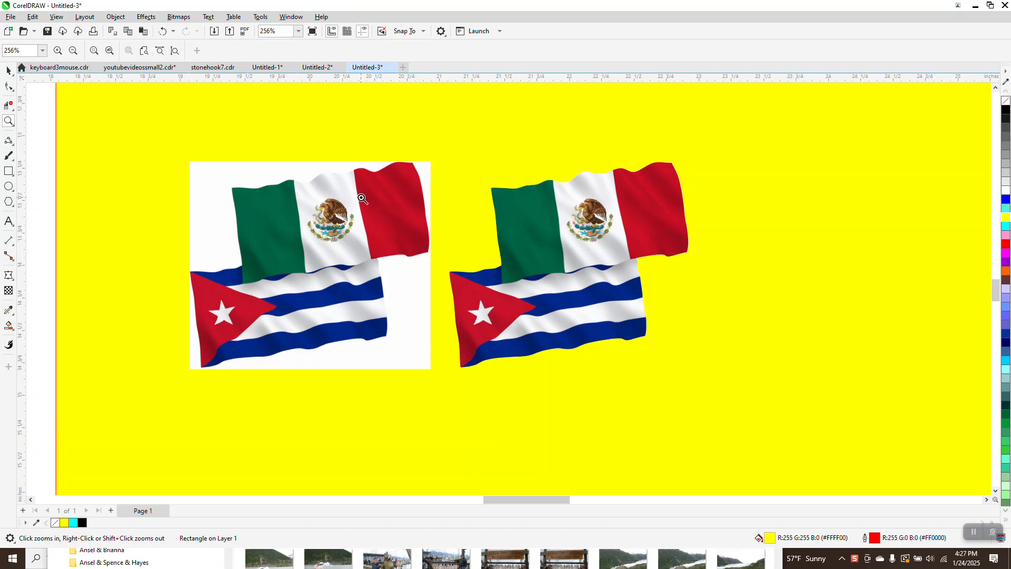
- Move the background-free flags bitmap to about X 25.37, Y -13.62 in and the white-background bitmap to about X 19.53, Y -13.80 in
click(8, 70)
scroll(537, 211, down, 1)
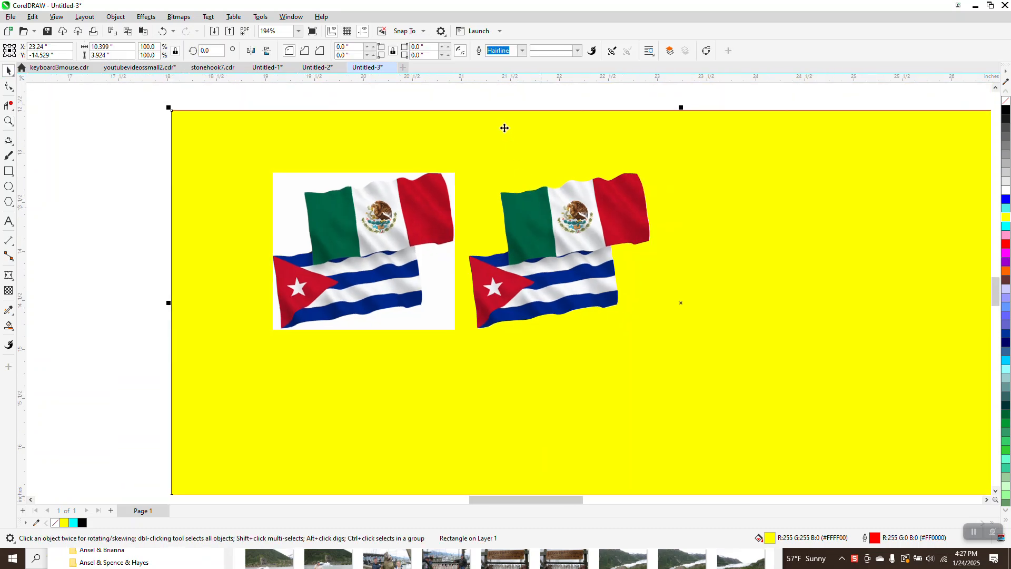
drag(694, 363, 694, 362)
drag(589, 258, 922, 221)
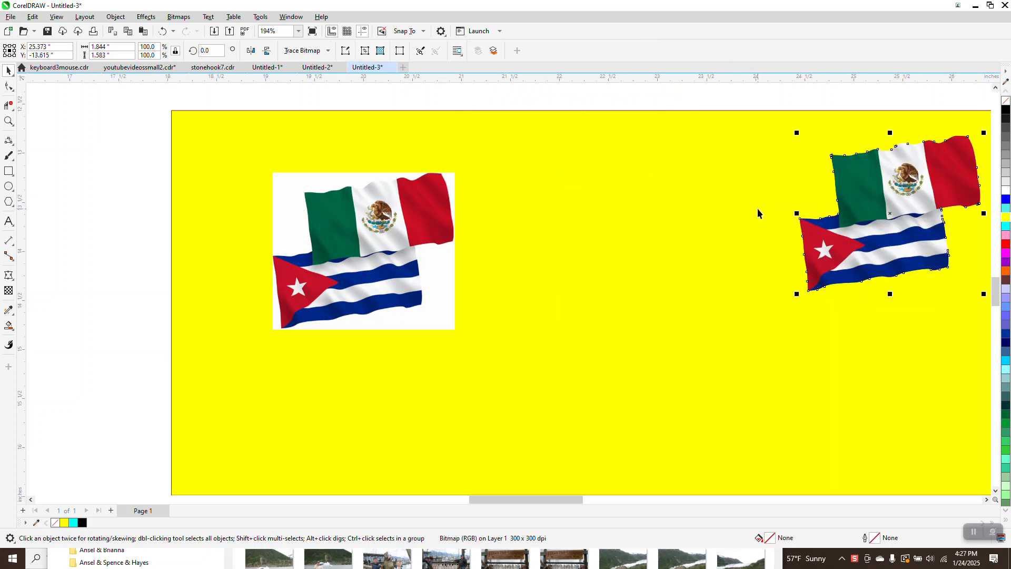
drag(402, 244, 355, 223)
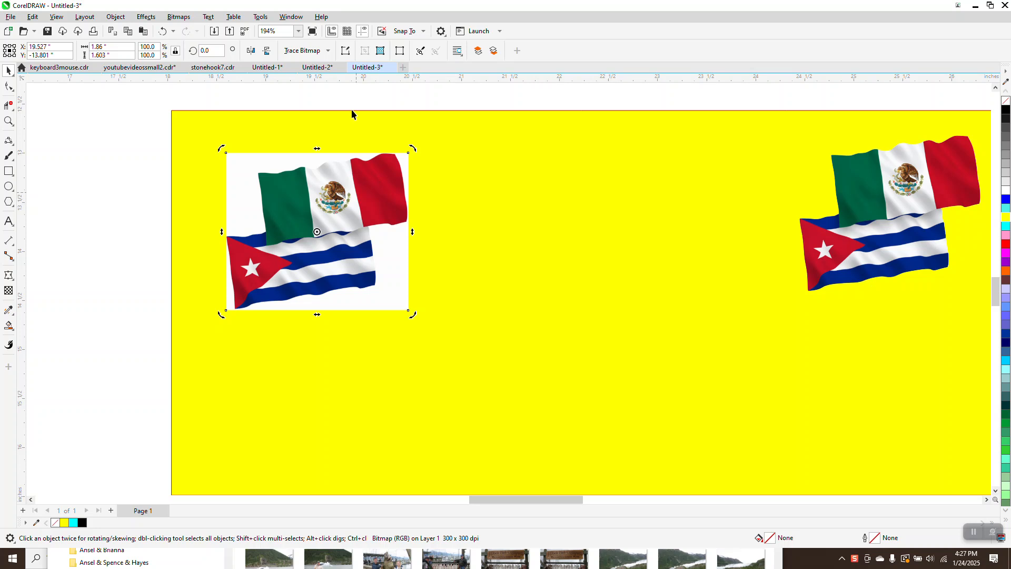
- Outline-trace the white-background flags bitmap as Clipart with the detail set to 100
click(367, 122)
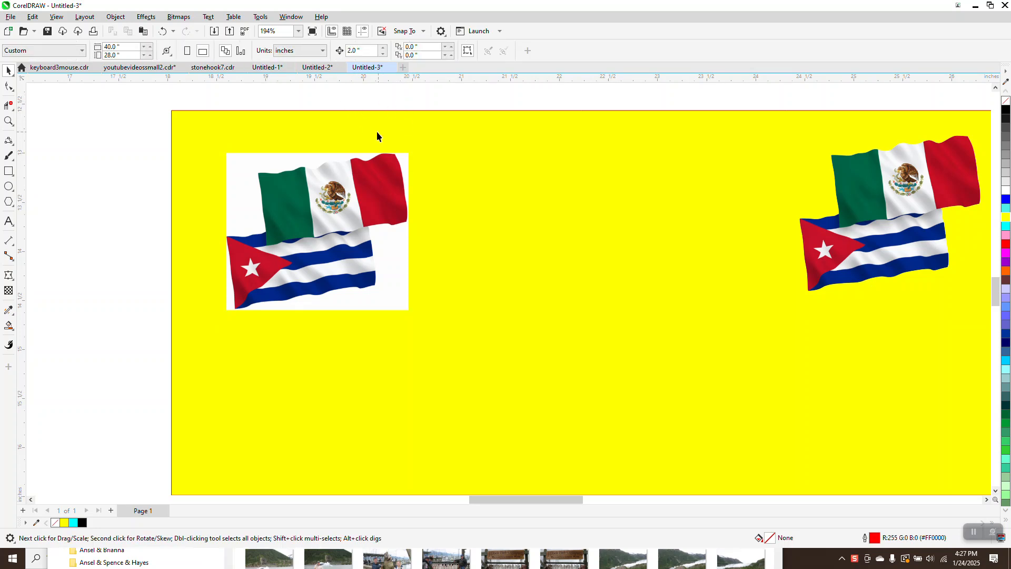
click(376, 173)
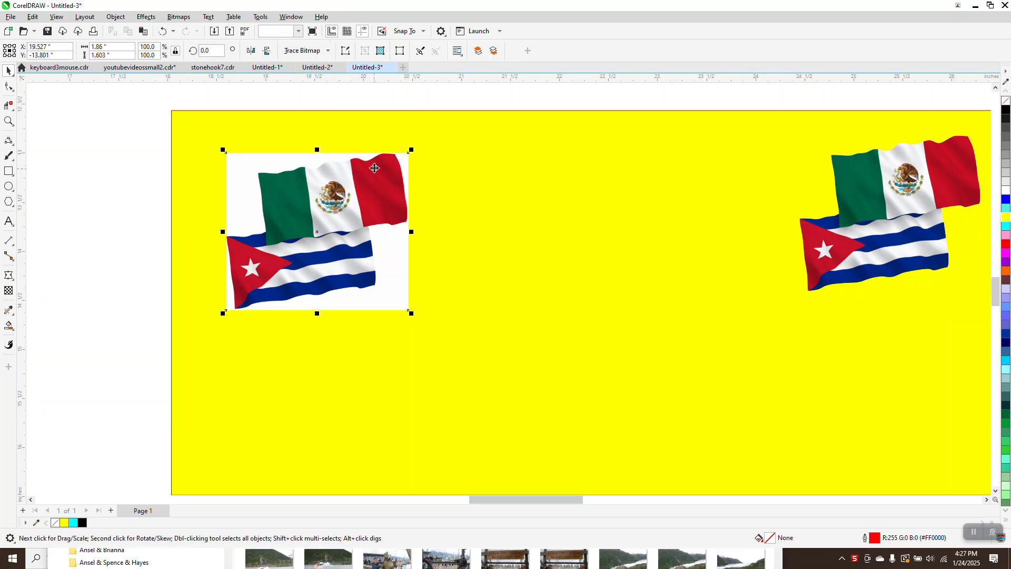
click(359, 100)
click(376, 167)
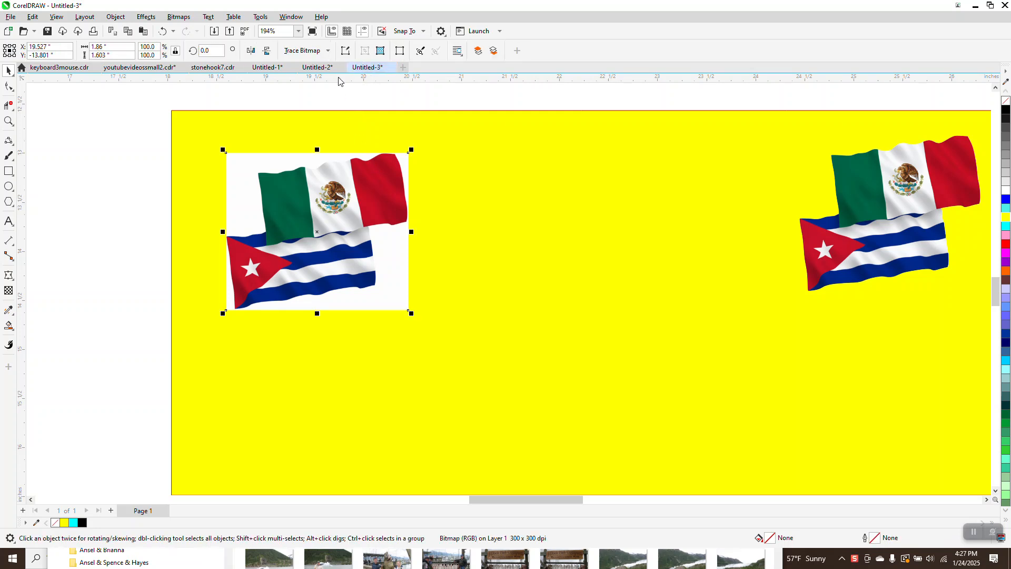
click(327, 51)
mouse_move(329, 89)
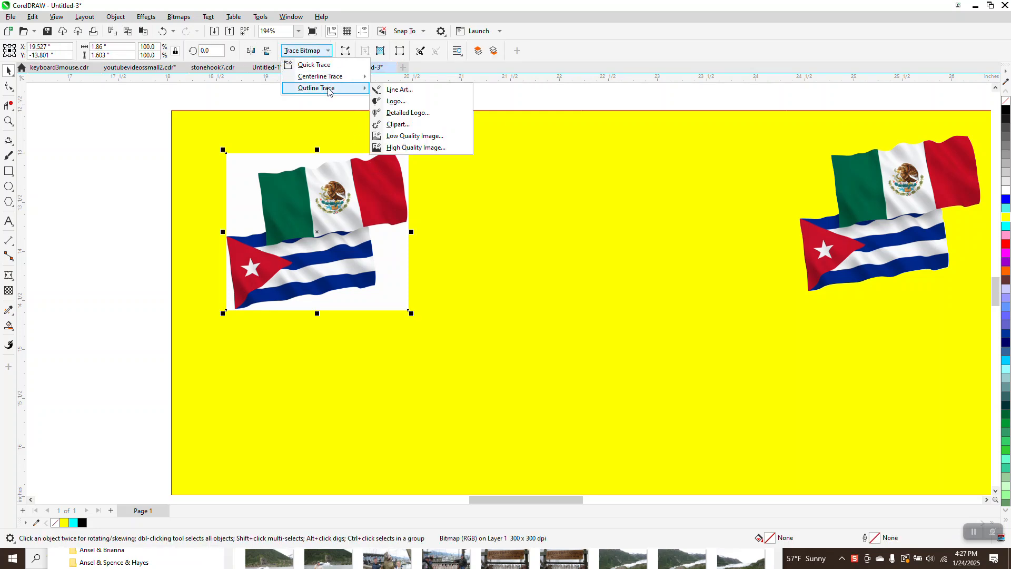
click(398, 126)
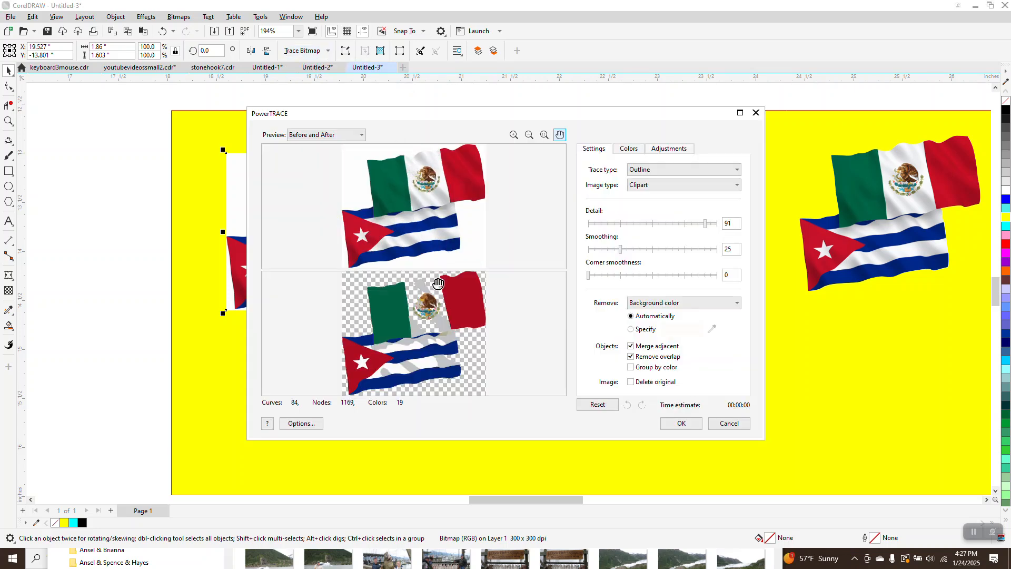
drag(707, 227, 722, 228)
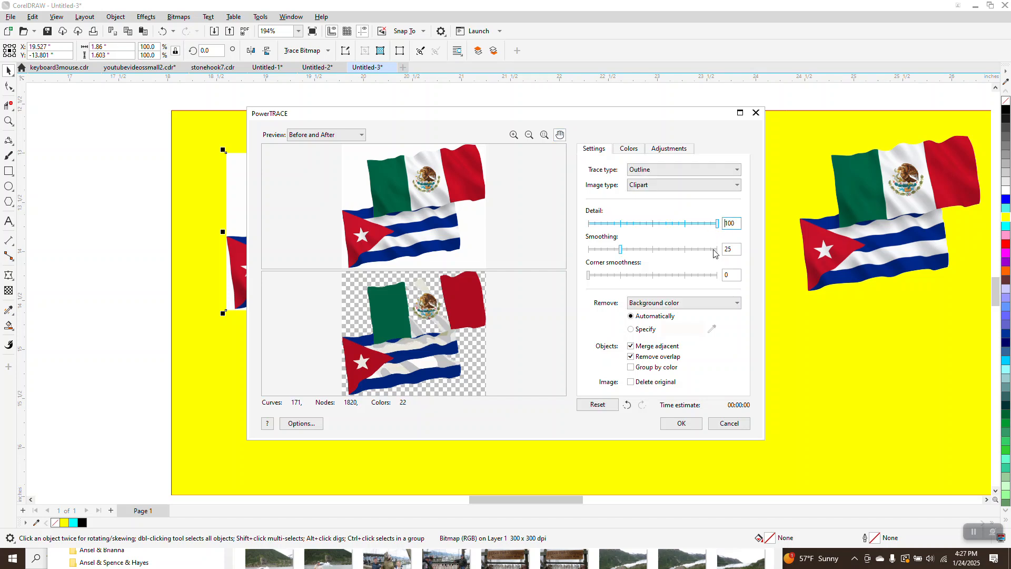
click(680, 424)
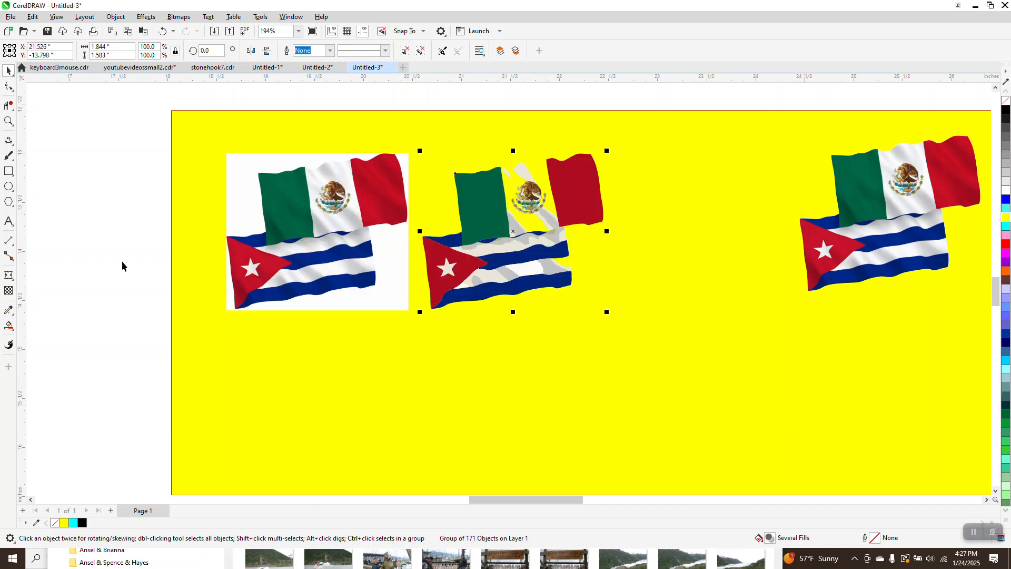
- Inspect the traced Mexican flag up close and undo the trace
click(8, 121)
drag(419, 141, 606, 213)
scroll(453, 211, down, 1)
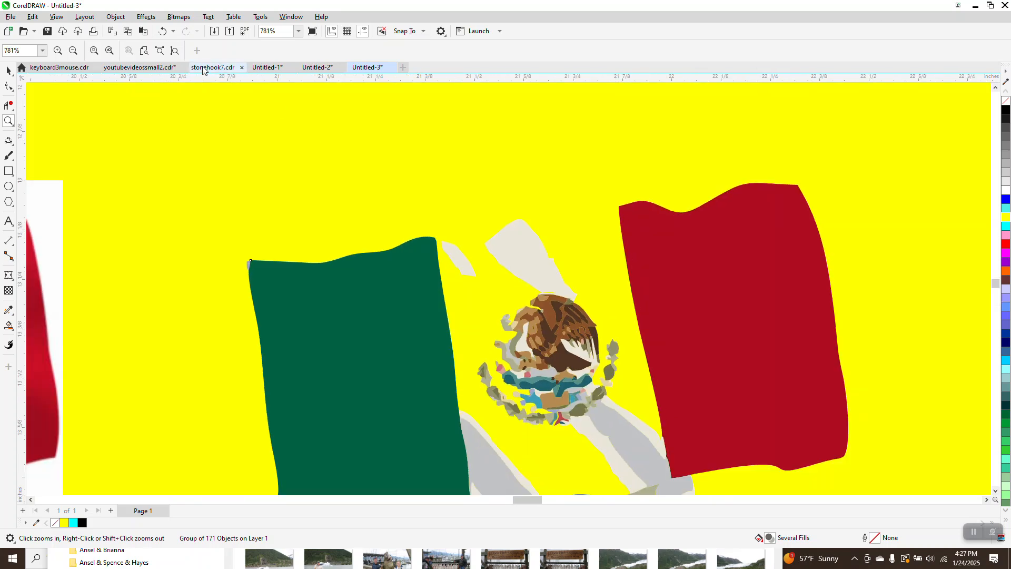
scroll(244, 131, down, 6)
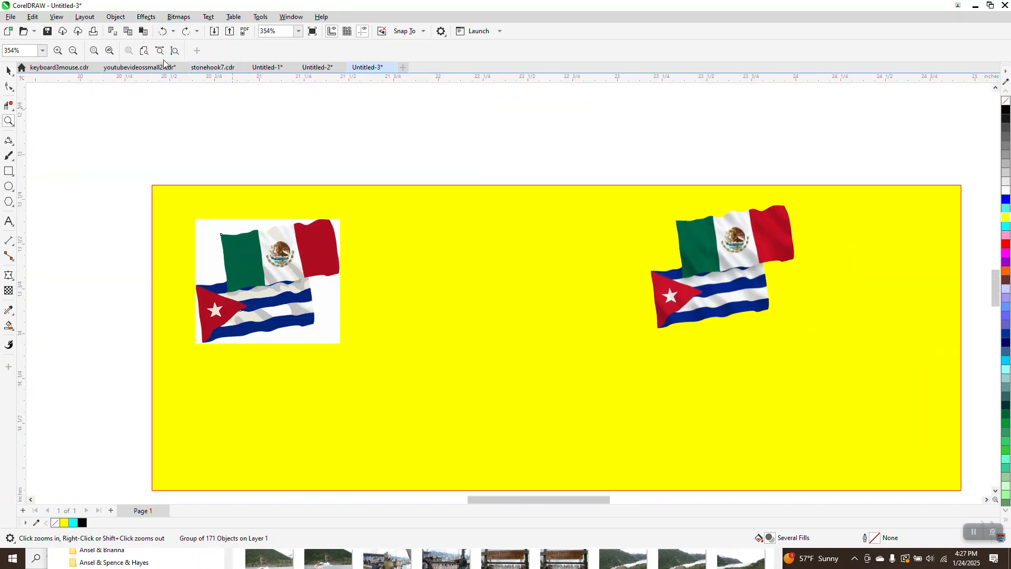
click(163, 36)
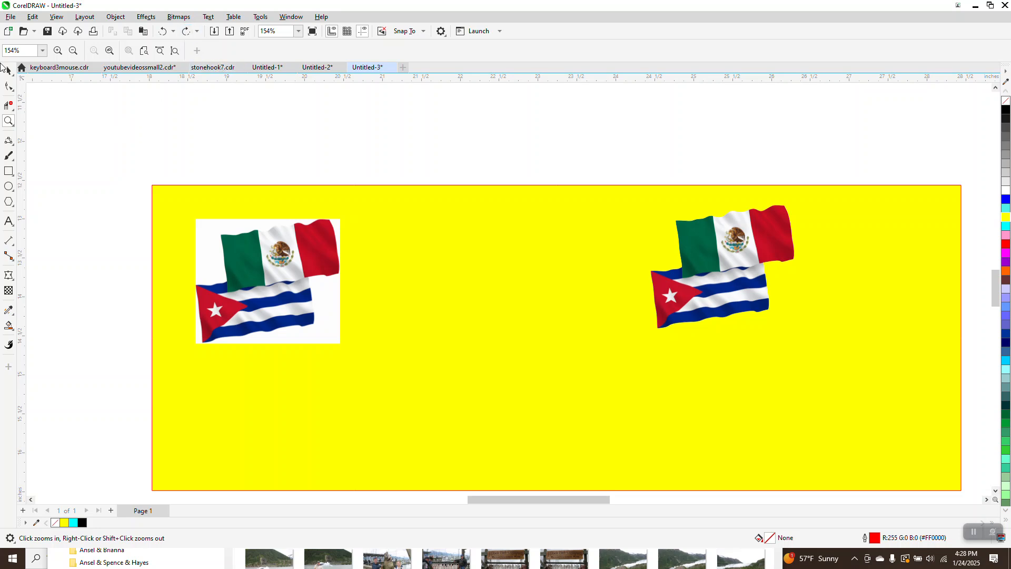
- Move the white-background flags bitmap to about X 19.27, Y -13.71 in and outline-trace it as Clipart with the default settings
click(7, 71)
mouse_move(273, 239)
mouse_down()
mouse_move(235, 286)
mouse_move(256, 243)
mouse_up()
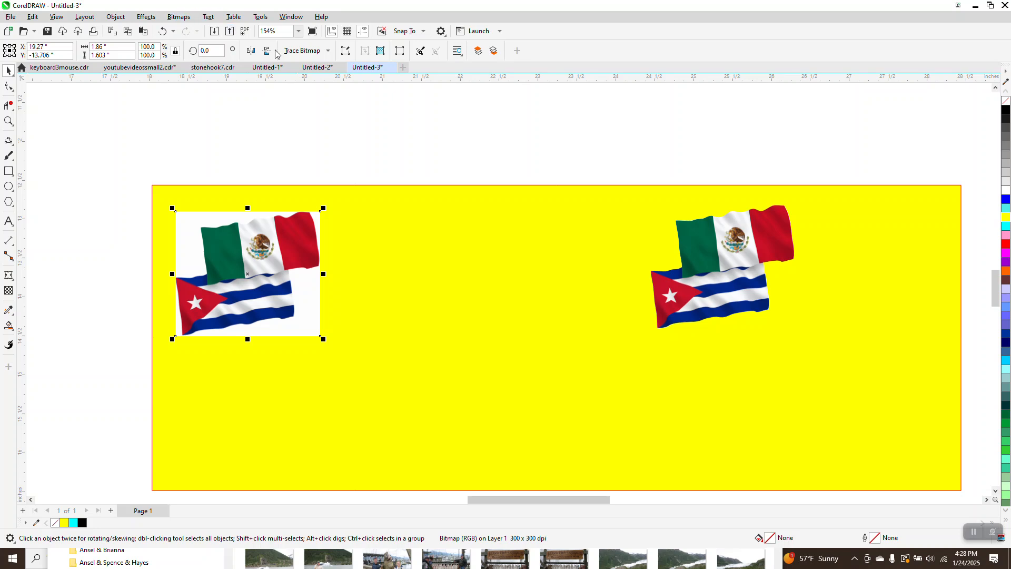
click(328, 52)
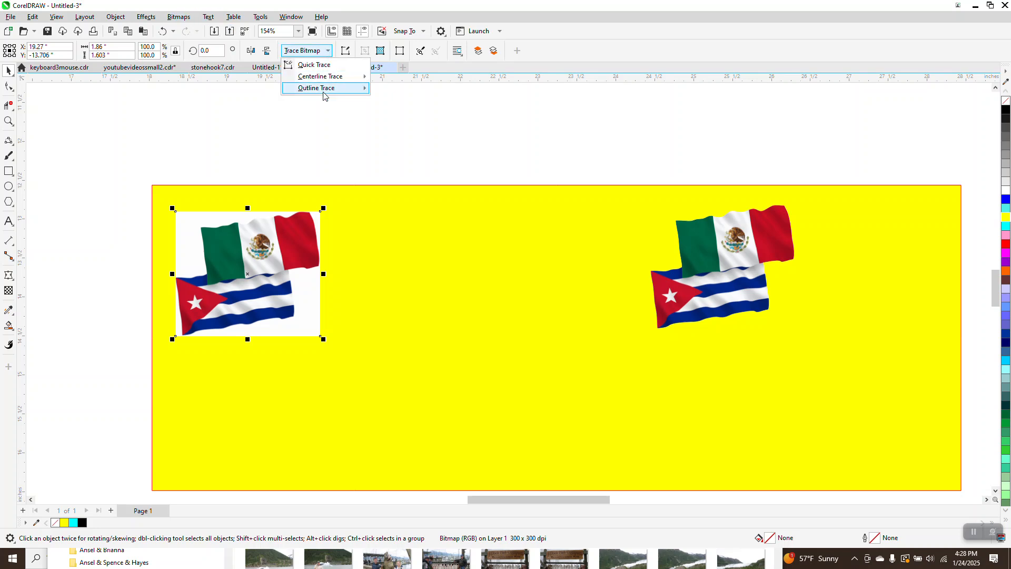
mouse_move(324, 88)
click(392, 125)
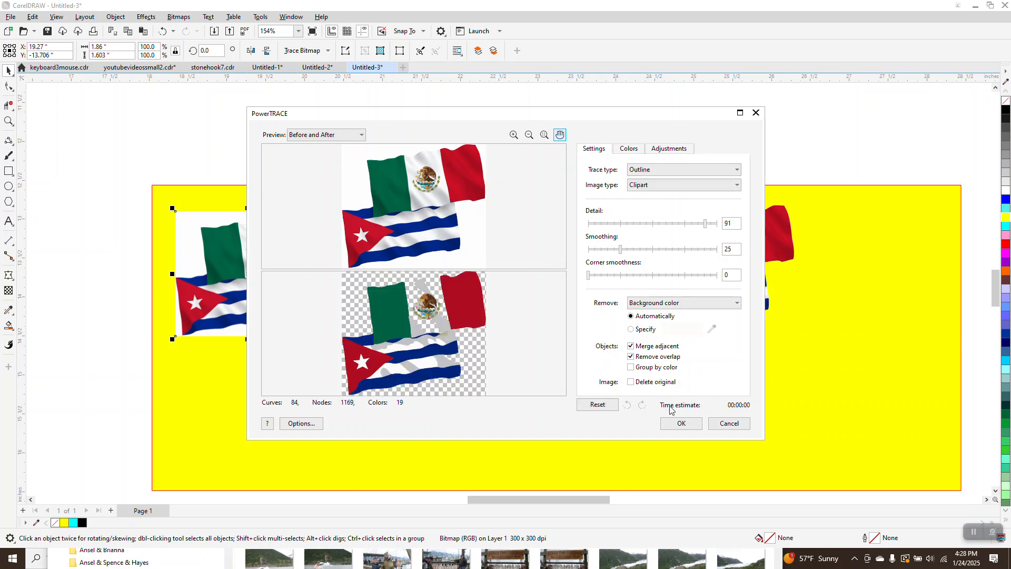
click(679, 423)
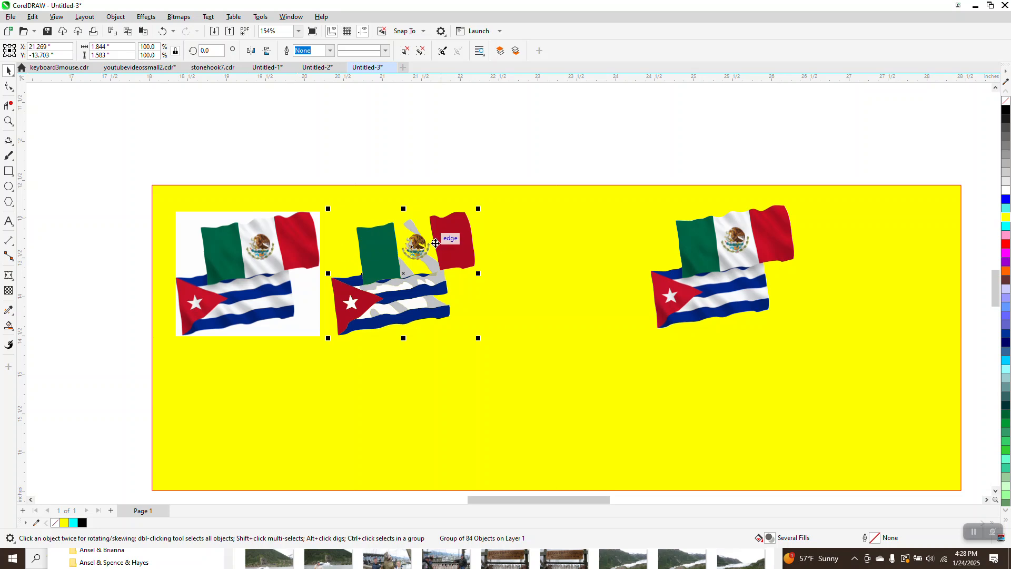
- Examine the white areas of the traced Mexican and Cuban flags
click(9, 124)
drag(367, 206, 486, 248)
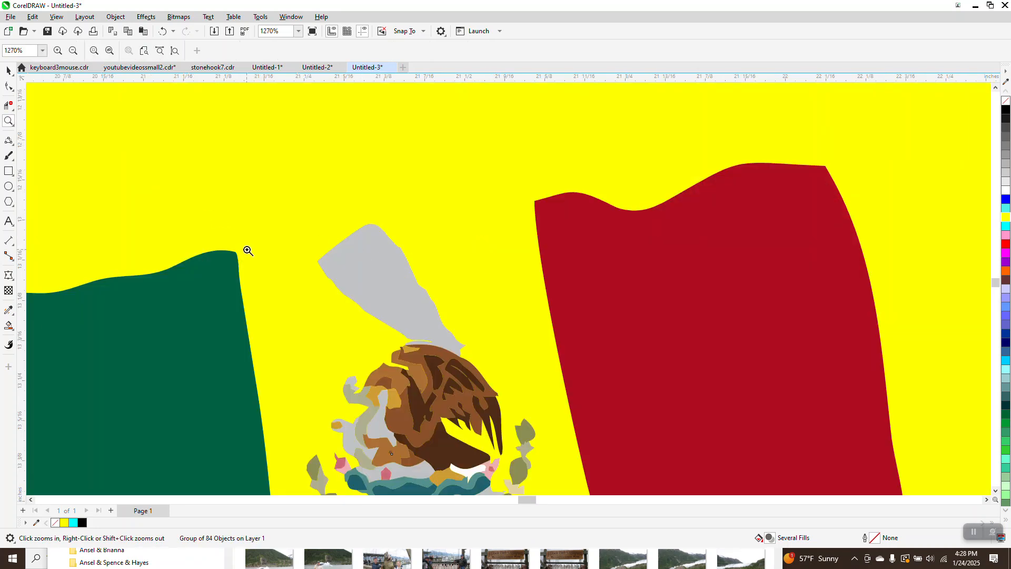
scroll(453, 200, down, 10)
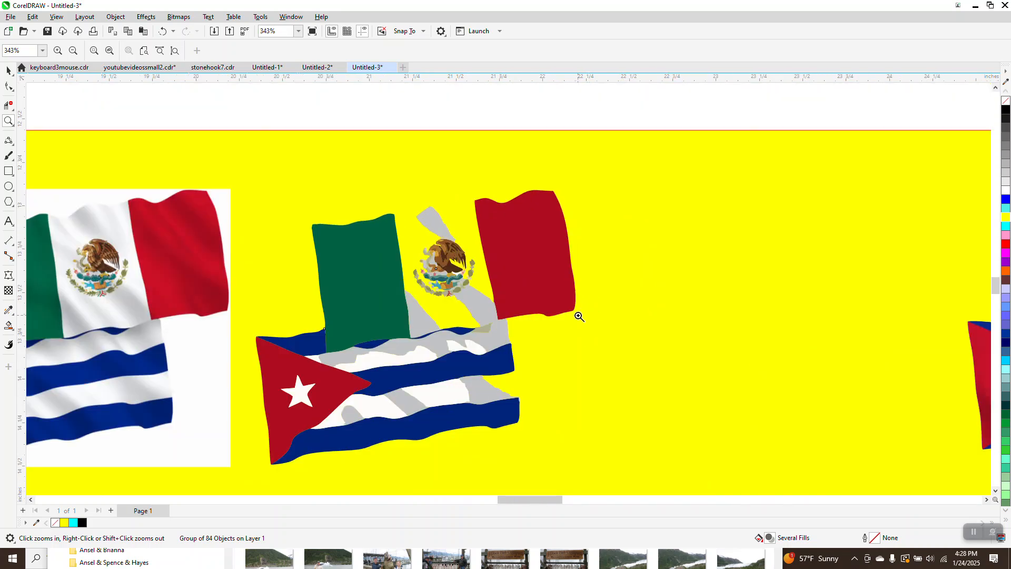
scroll(534, 403, down, 5)
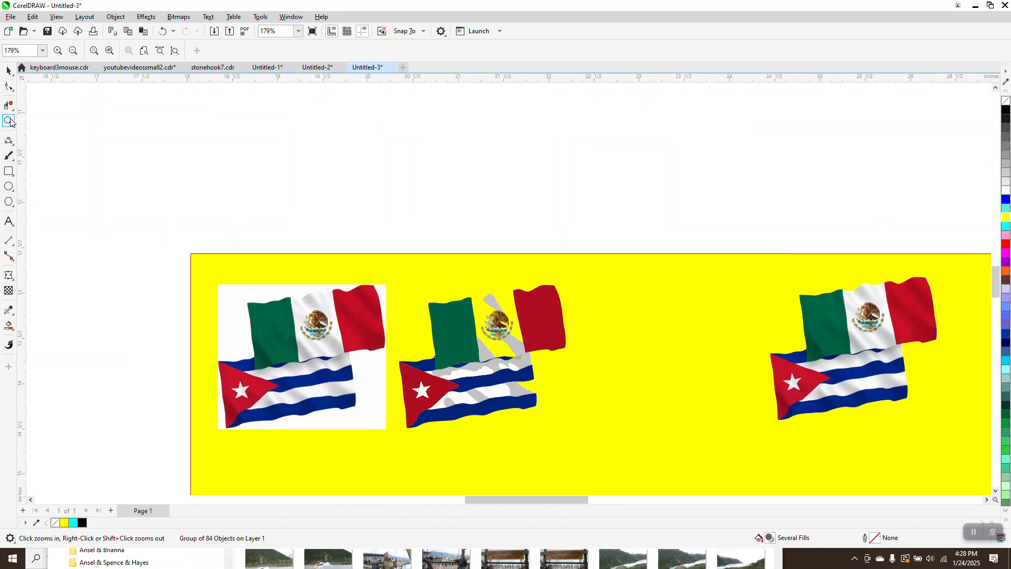
- Draw a 3-point curve about 0.18 in wide along the first dip of the Mexican bitmap flag's white upper edge, starting at the green stripe
drag(255, 286, 436, 337)
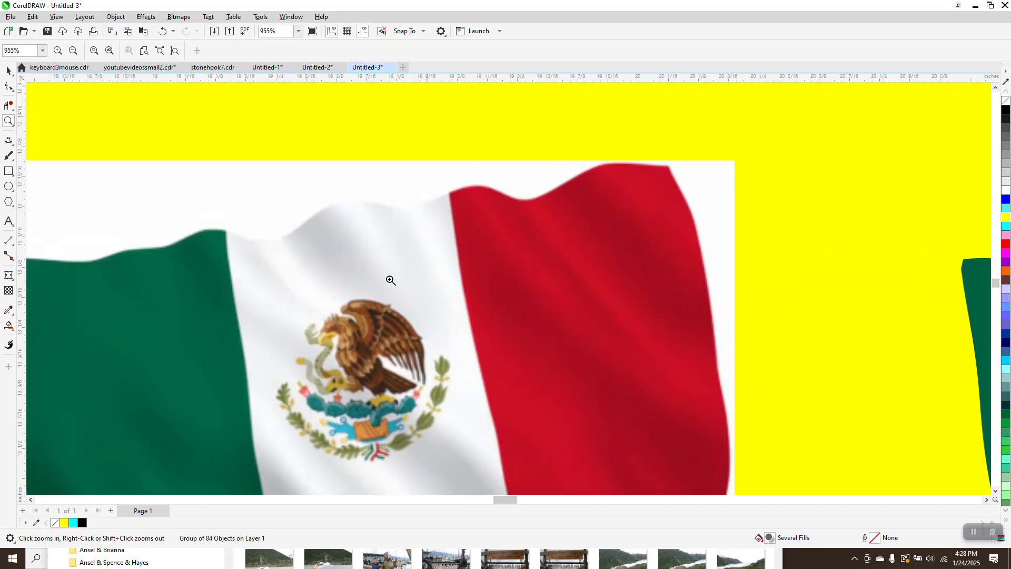
click(13, 148)
click(42, 210)
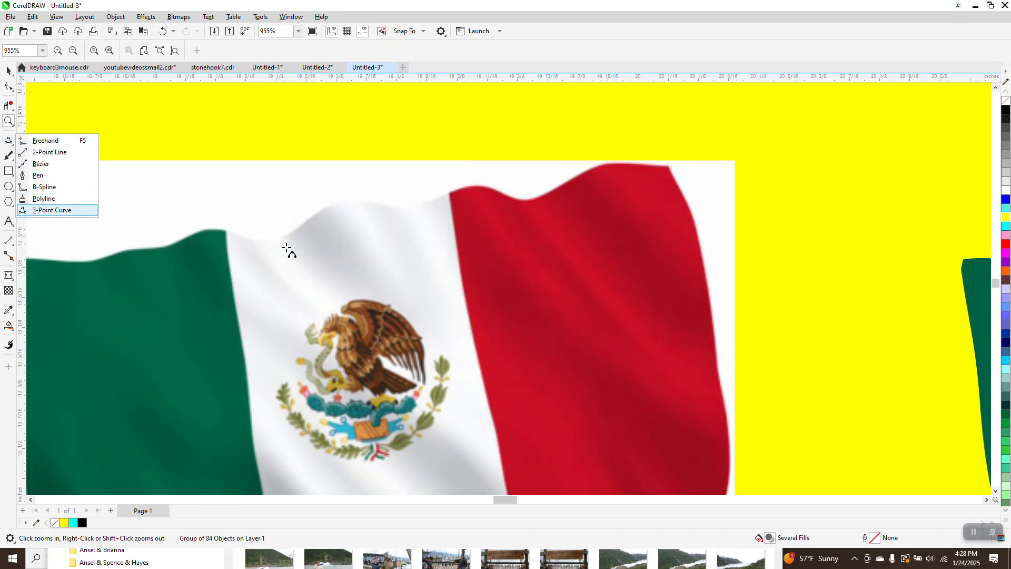
click(8, 120)
drag(110, 161, 519, 296)
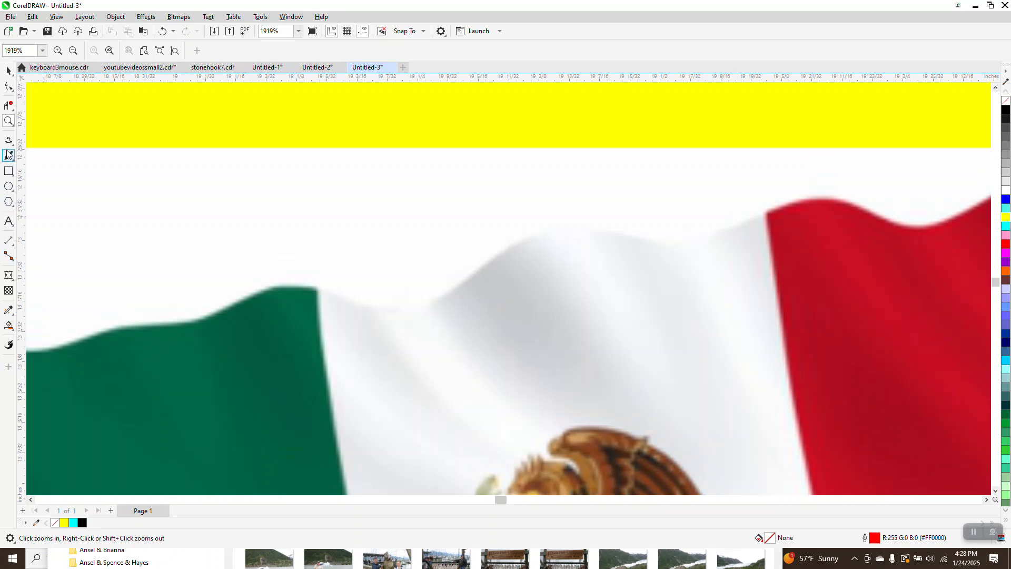
click(10, 143)
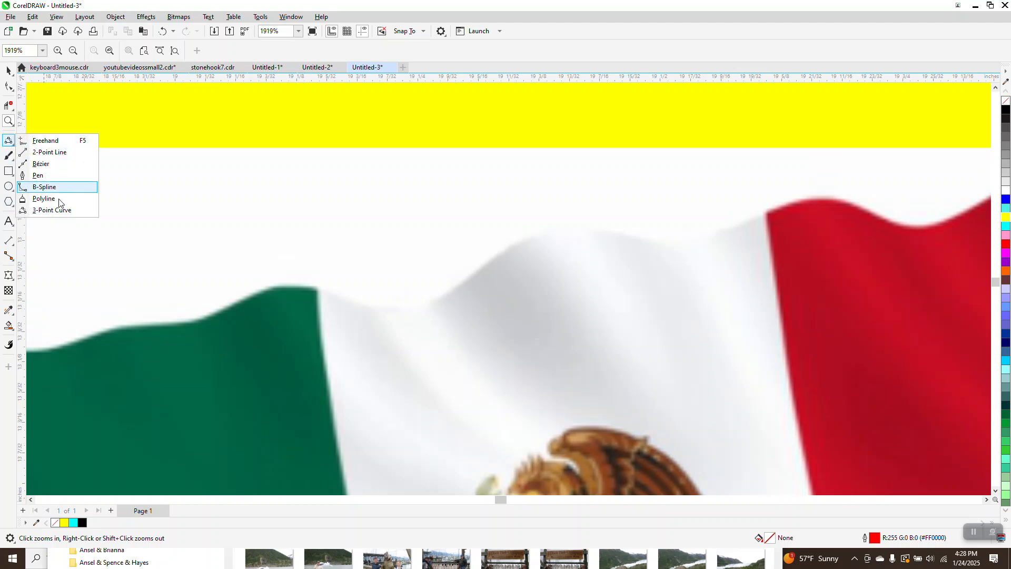
click(36, 210)
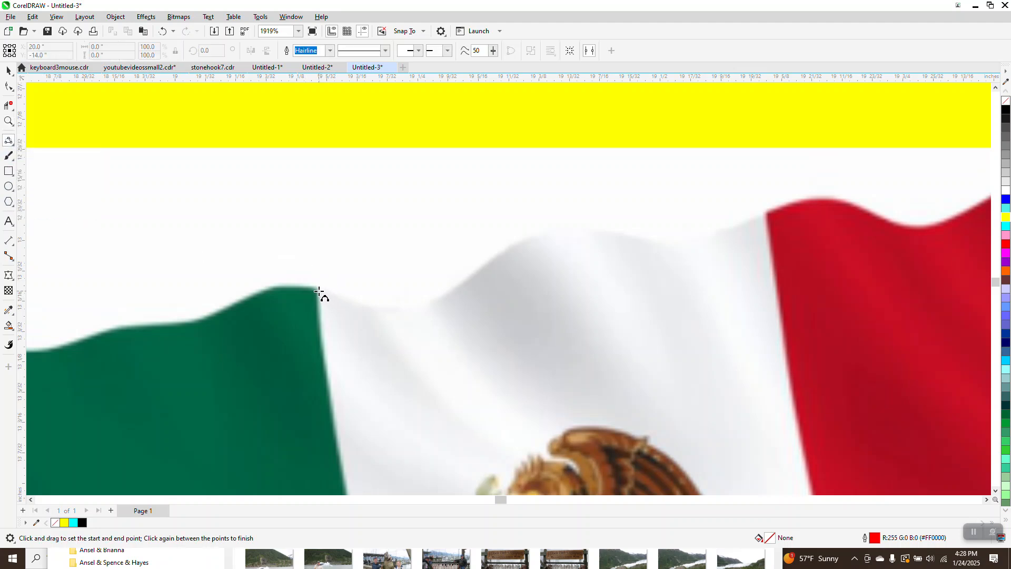
drag(317, 290, 494, 259)
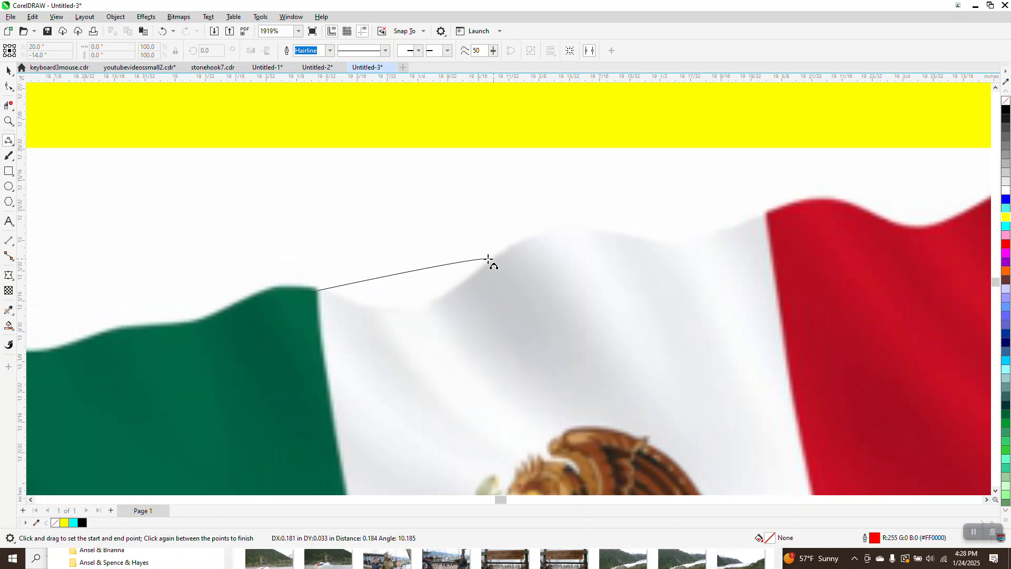
click(423, 303)
- Continue with two connected 3-point curves along the white stripe's upper edge, over the crest and on to the red stripe's corner
drag(494, 258, 628, 233)
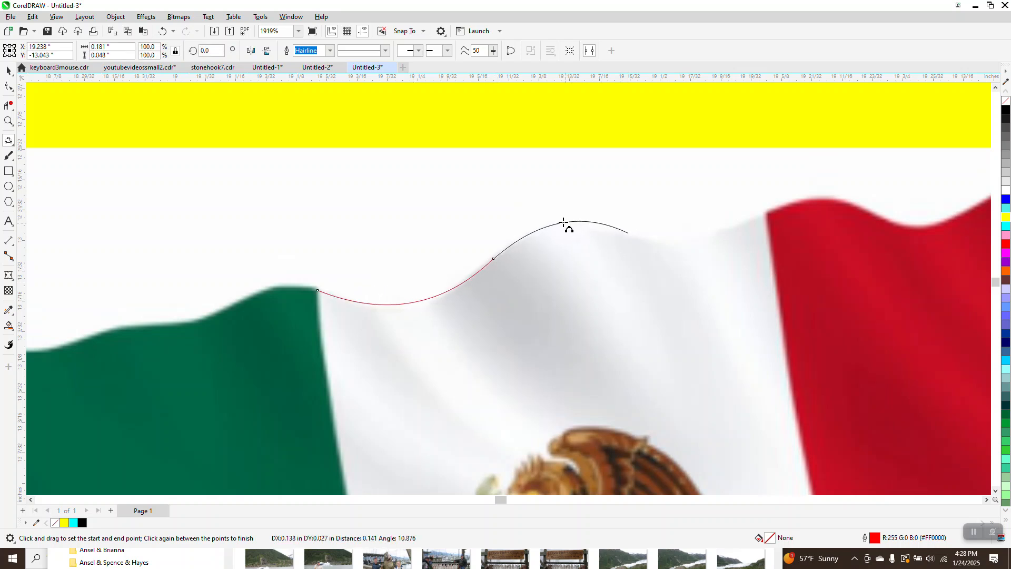
click(568, 223)
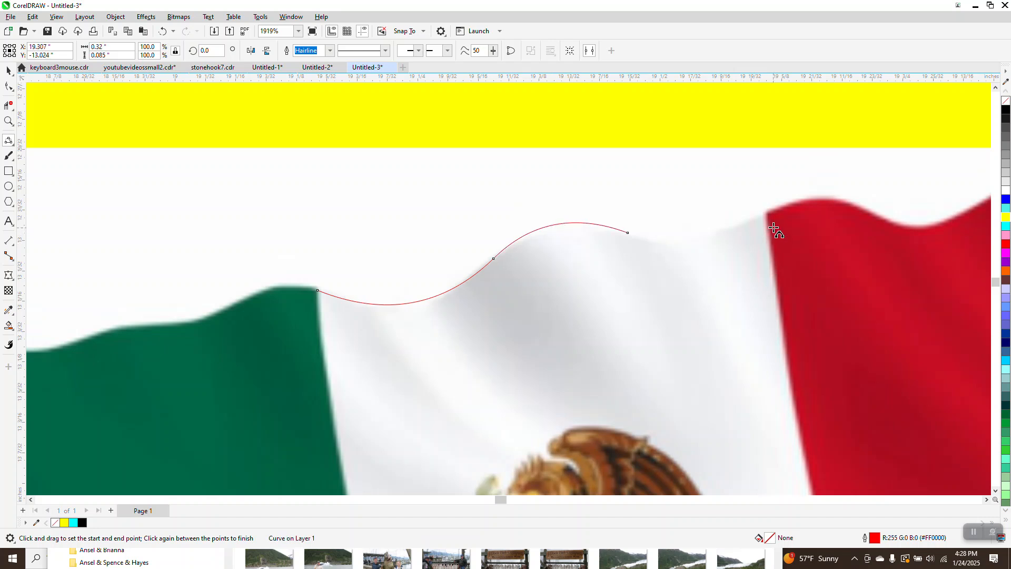
drag(766, 215, 628, 232)
click(677, 245)
- Move the curve's starting node slightly up to meet the upper corner of the green stripe
click(8, 121)
drag(283, 269, 415, 334)
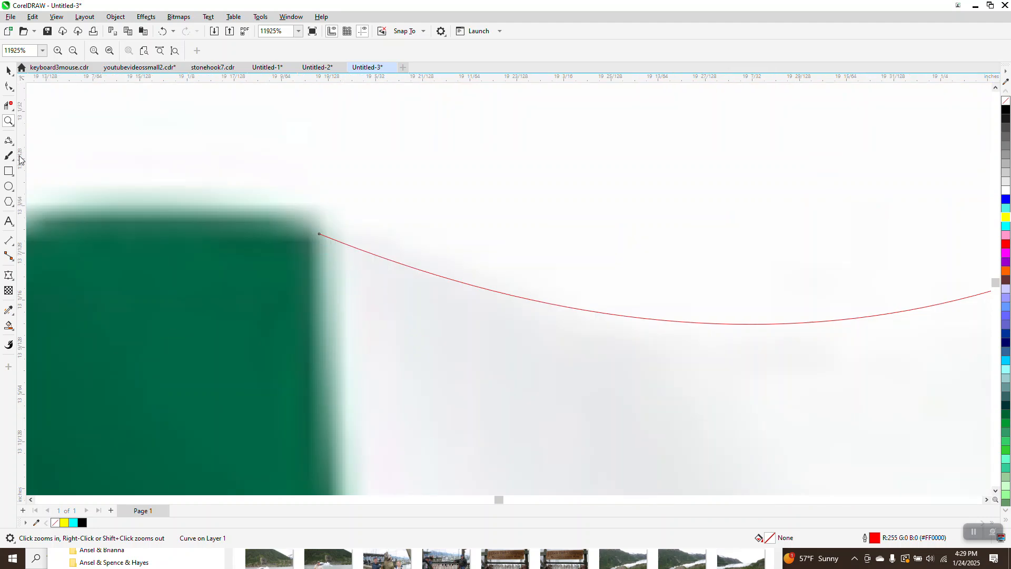
click(9, 86)
drag(320, 233, 320, 220)
scroll(161, 278, down, 2)
scroll(244, 304, down, 3)
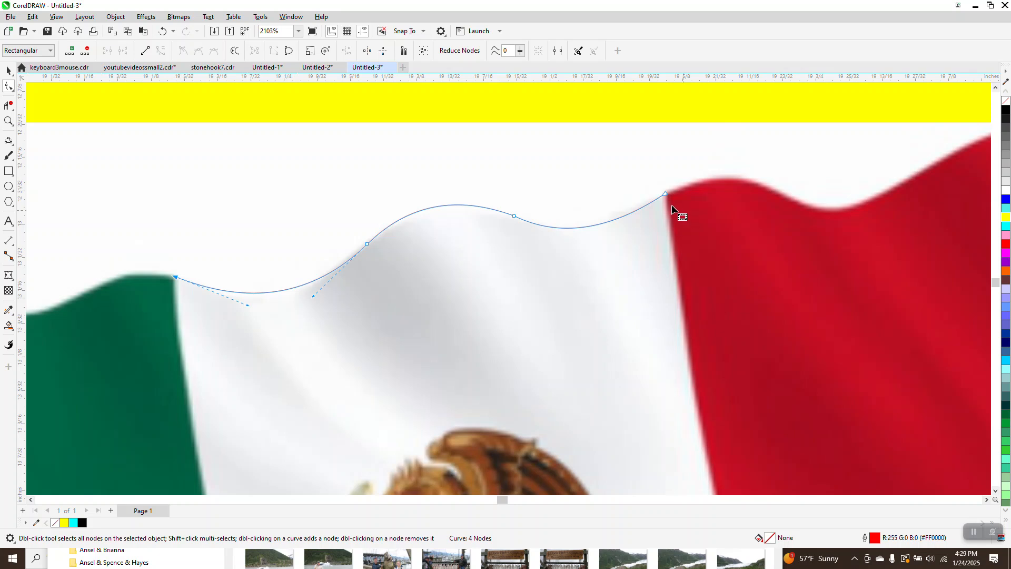
- Draw a 3-point curve about 0.16 in tall along the outer end of the bitmap Cuban flag's lower white stripe, between the two blue stripe corners
scroll(574, 210, down, 1)
scroll(211, 242, down, 4)
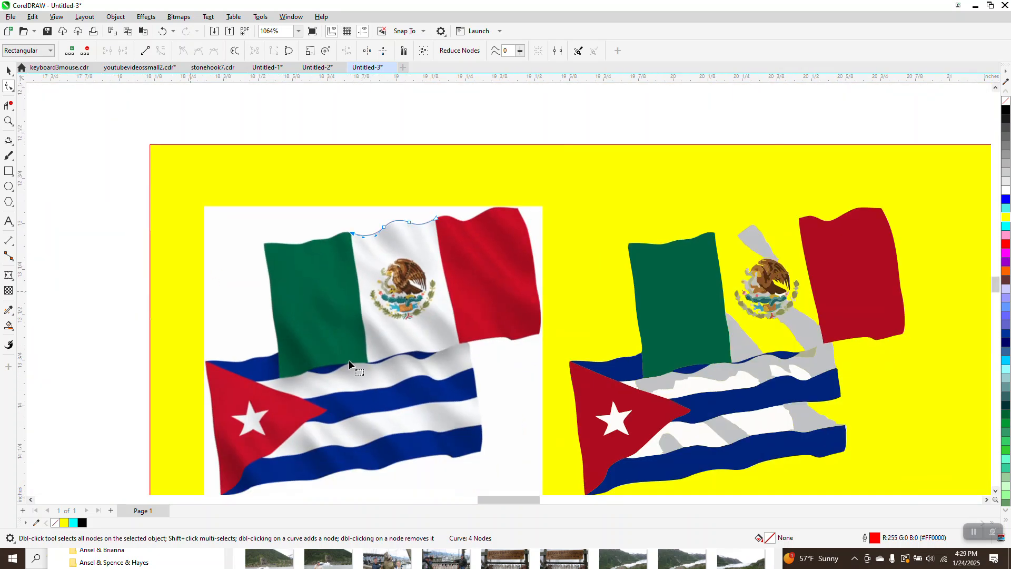
scroll(391, 370, up, 1)
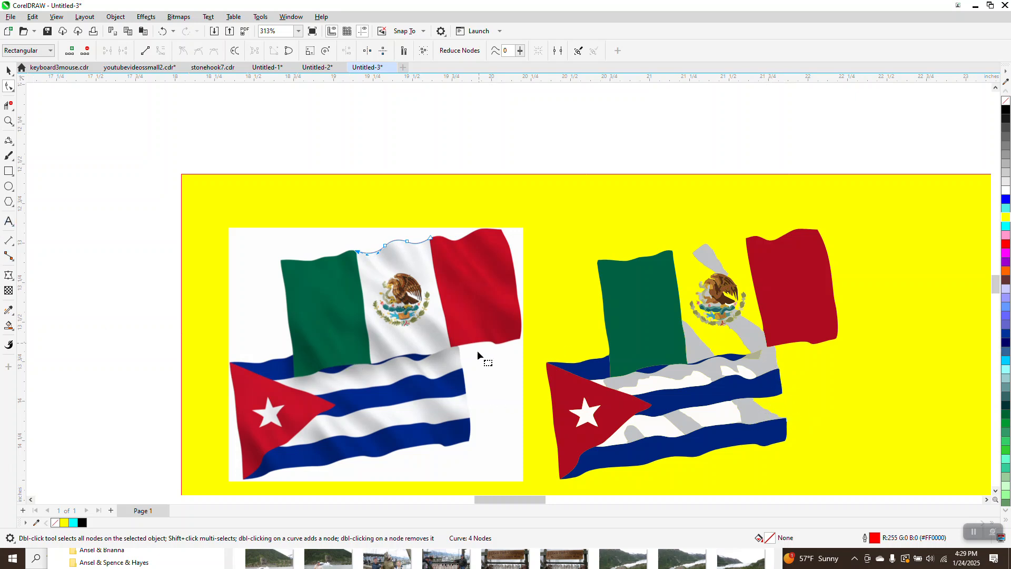
click(9, 120)
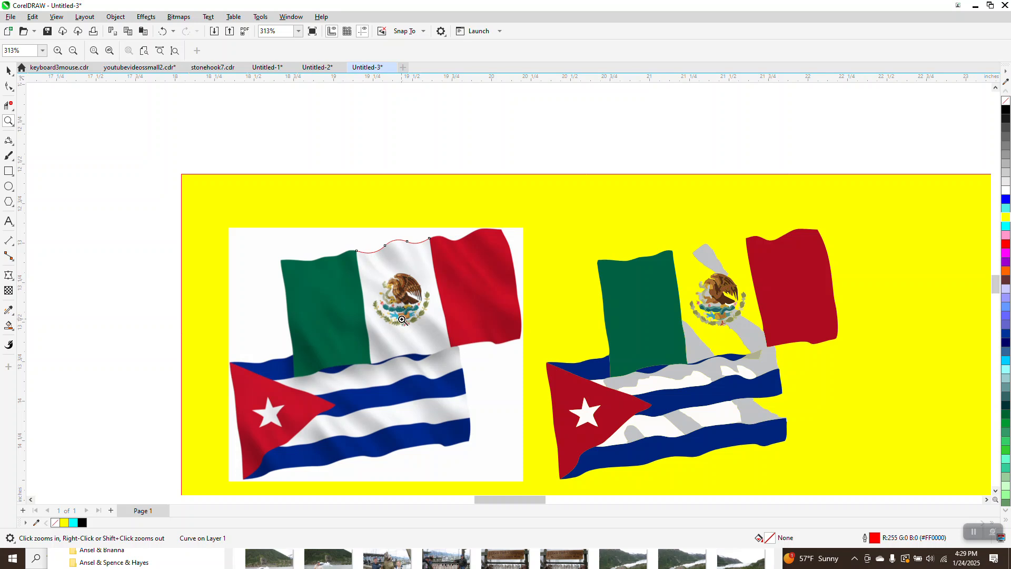
drag(413, 350, 564, 478)
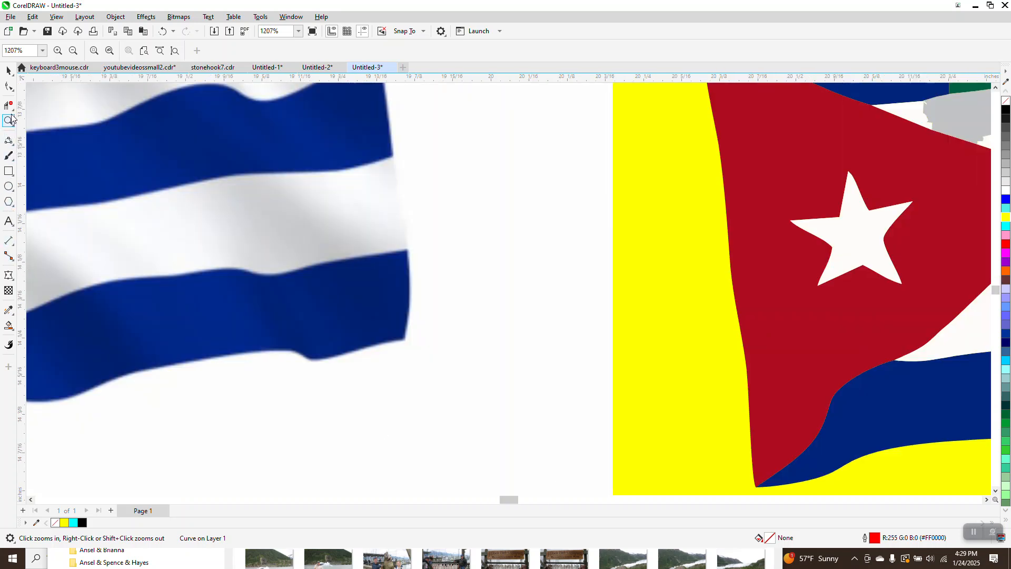
click(14, 146)
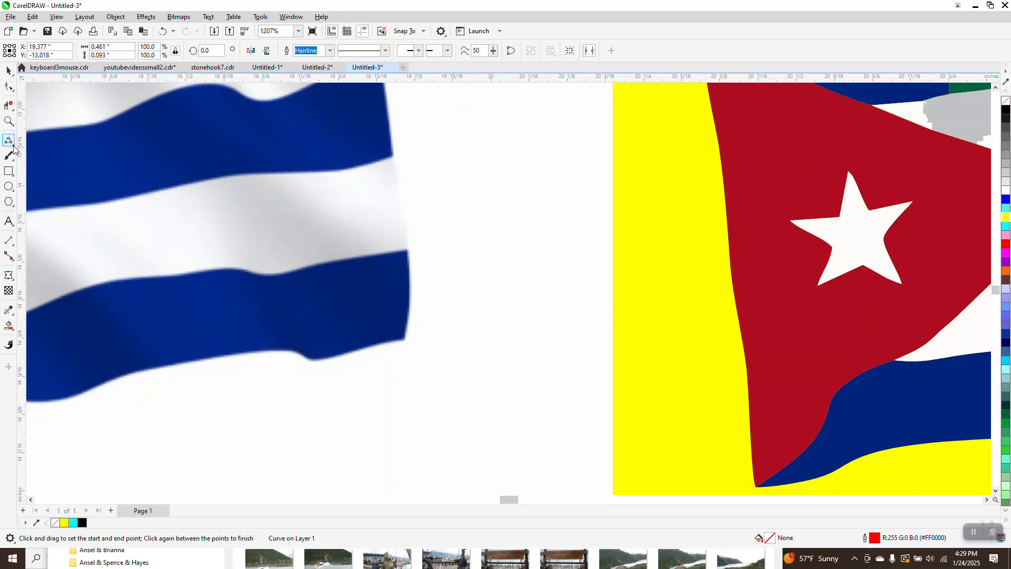
click(14, 146)
mouse_move(9, 156)
drag(393, 157, 408, 253)
- Draw a rectangle about 2.08 × 1.92 in around the bitmap flags and shift it 2 in right, around the traced flags
scroll(406, 262, down, 2)
scroll(414, 274, down, 5)
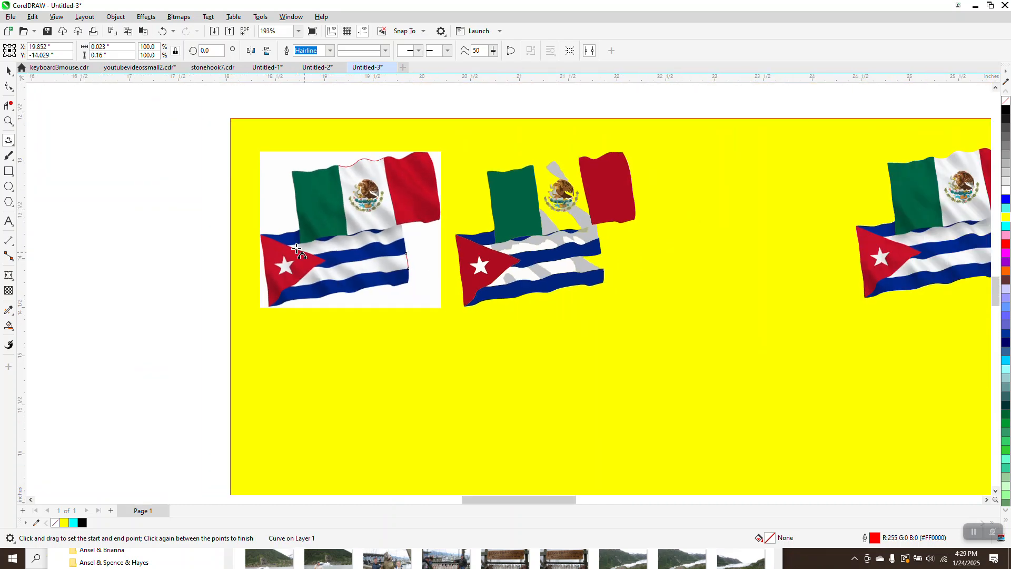
click(8, 72)
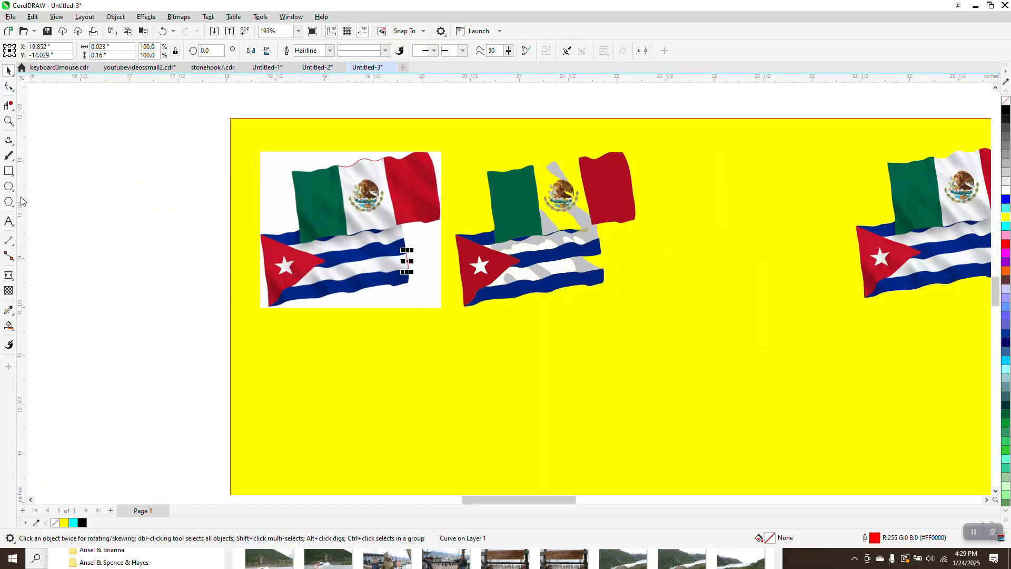
click(8, 171)
drag(249, 138, 452, 325)
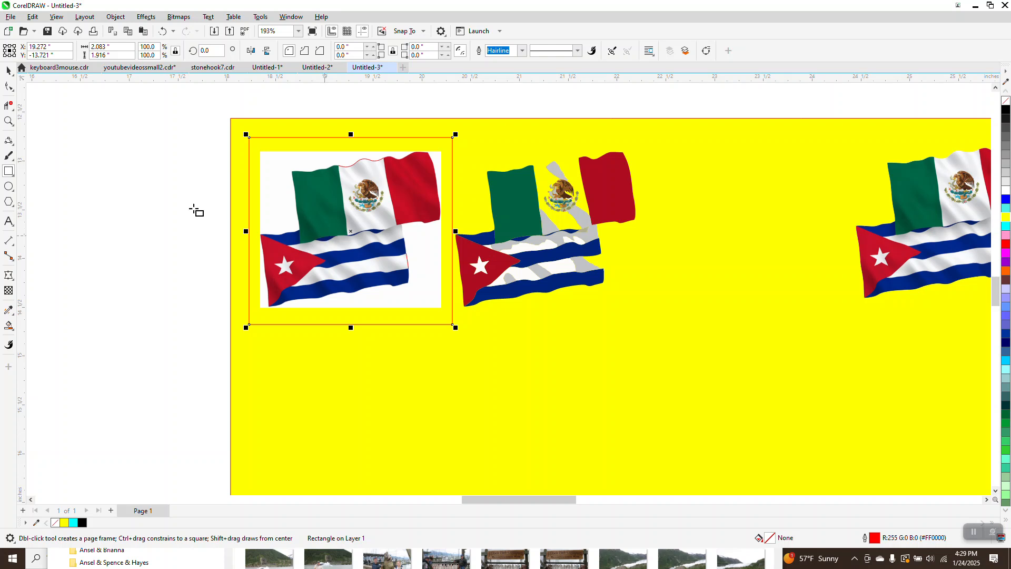
key(Right)
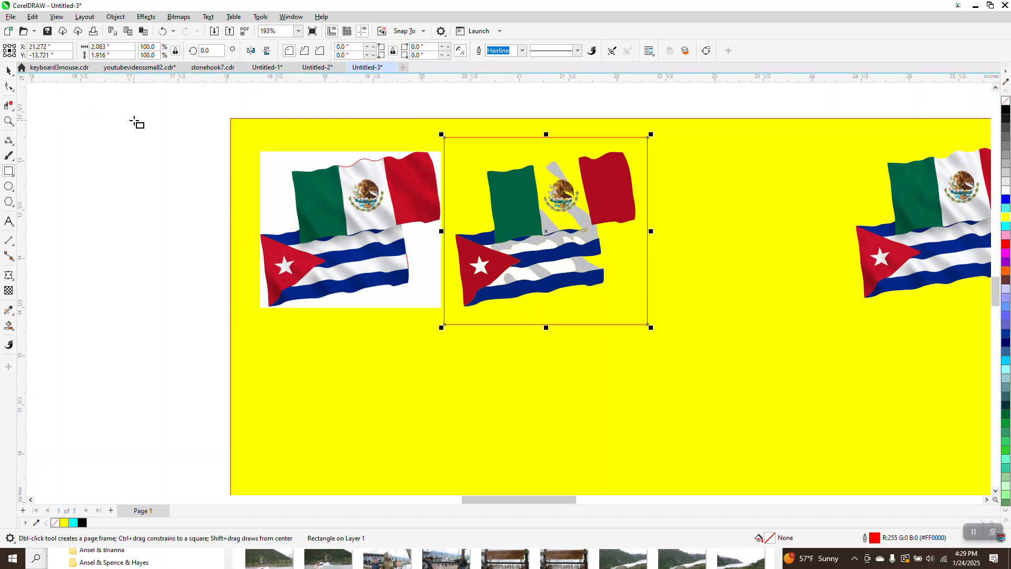
- Move the bitmap flags 2 in down, and shift the two hand-drawn curves 2 in right onto the traced flags
key(space)
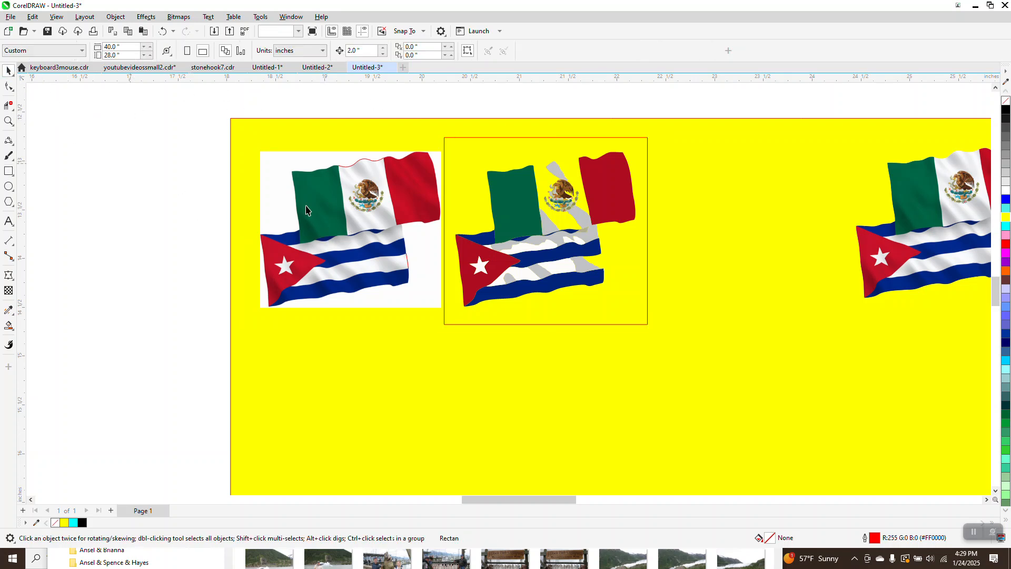
click(299, 234)
key(Down)
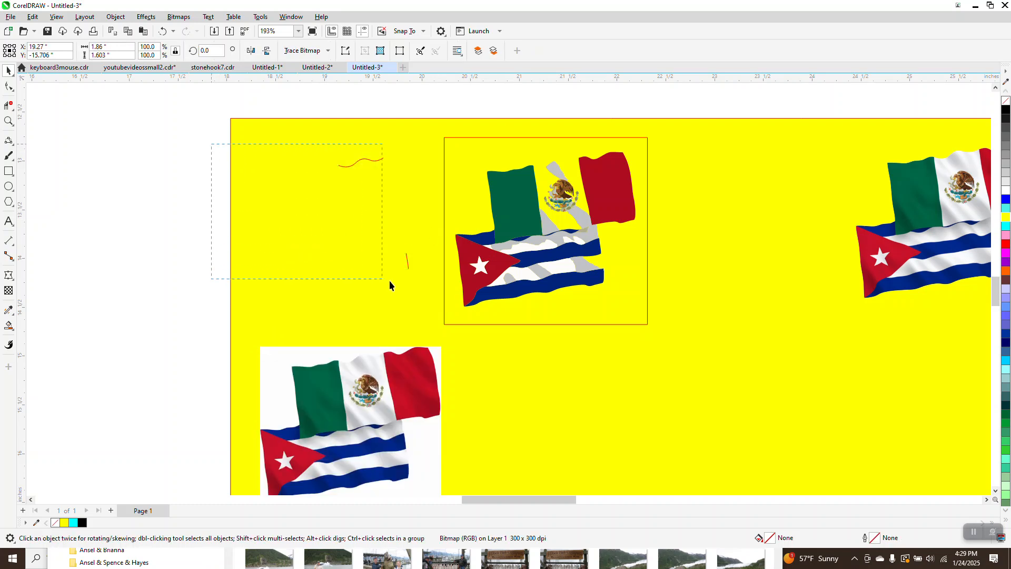
drag(442, 301, 447, 308)
key(Right)
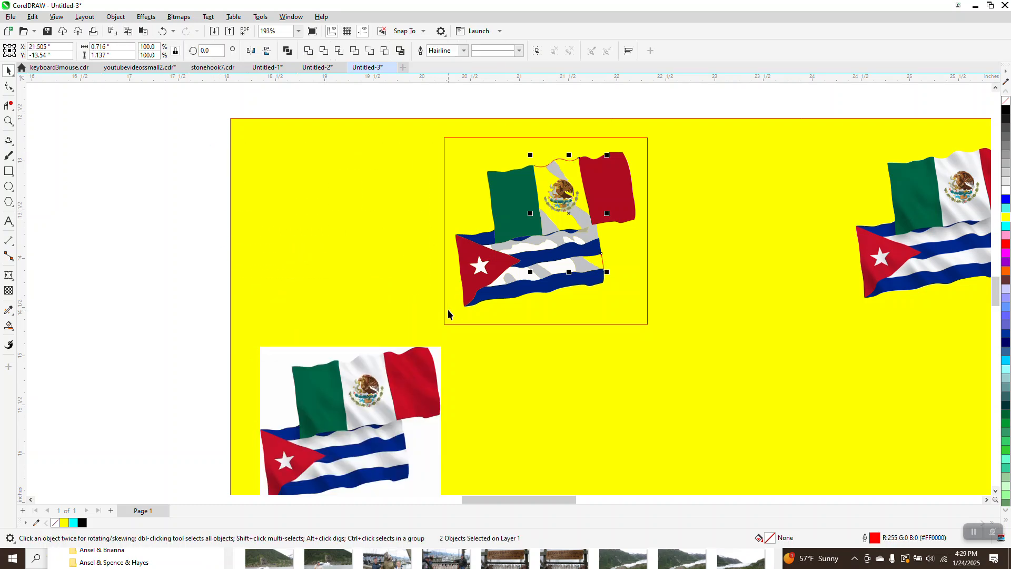
- Try to fill the area between the rectangle and the traced flags with black using Smart Fill
click(8, 327)
click(466, 190)
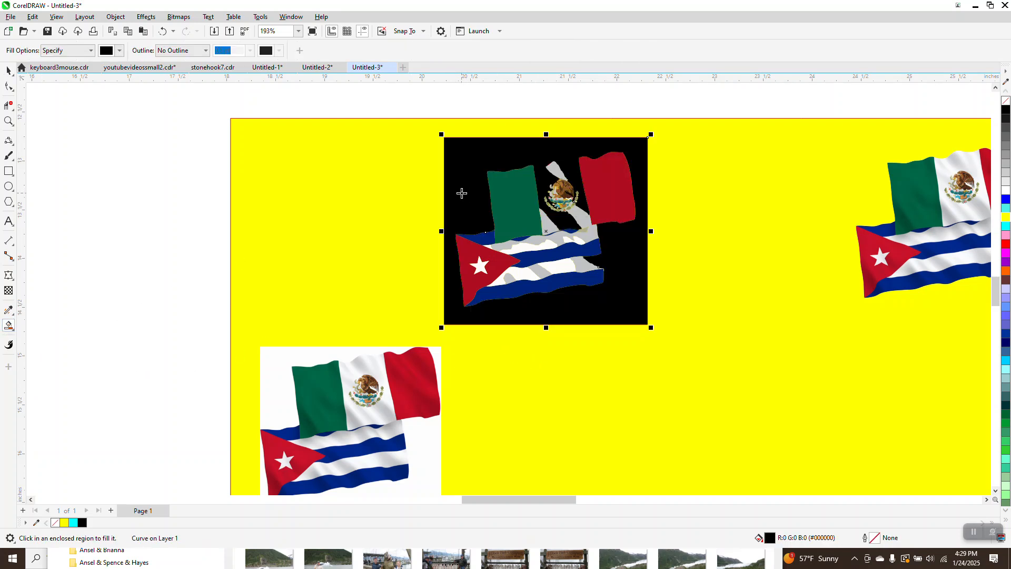
click(162, 31)
- Move the starting node of the upper-edge curve onto the upper corner of the traced green stripe
click(8, 121)
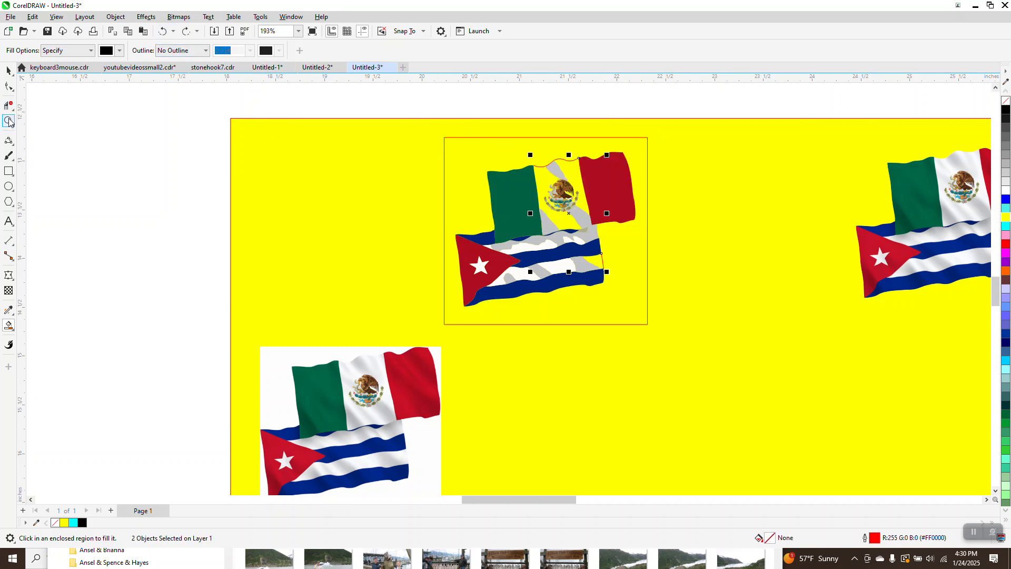
drag(458, 135, 662, 198)
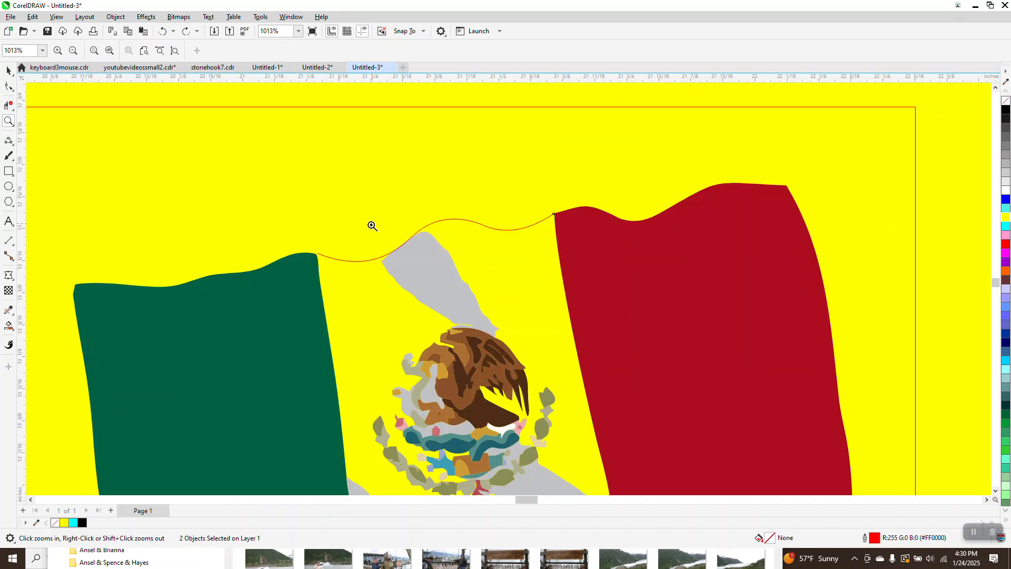
drag(311, 254, 414, 292)
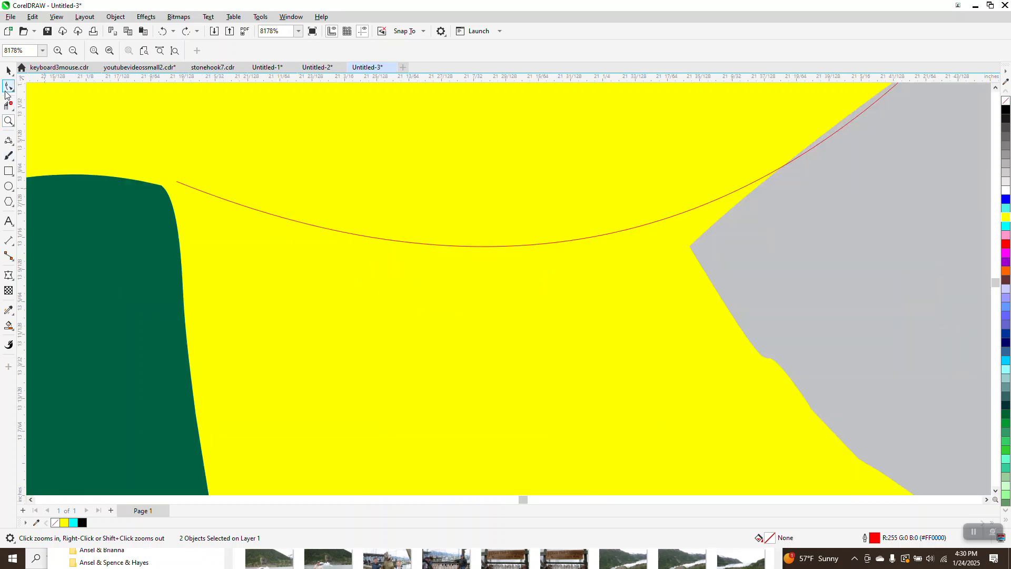
click(9, 87)
drag(178, 183, 166, 186)
scroll(167, 186, down, 4)
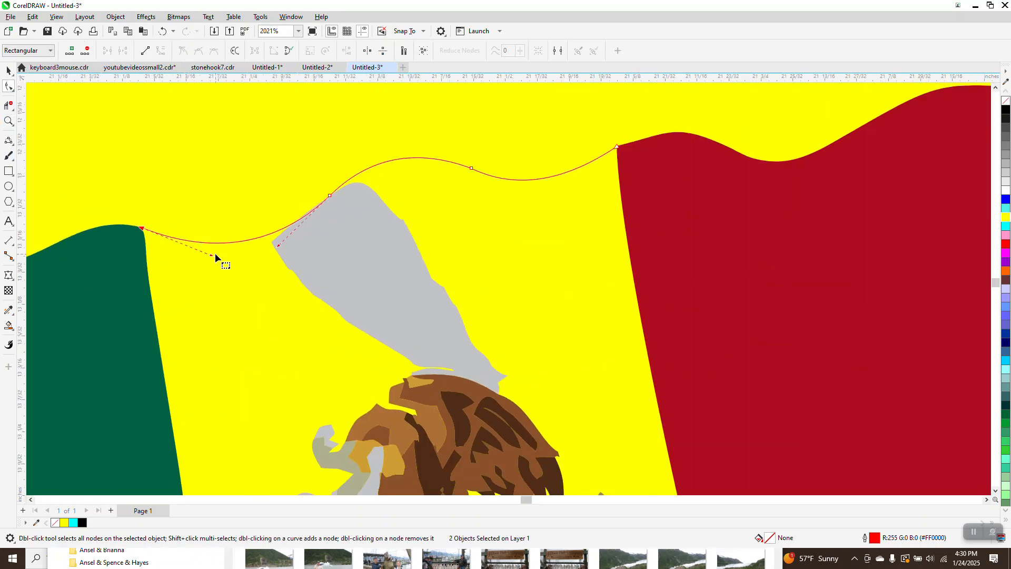
- Move the end node of the upper-edge curve onto the upper corner of the traced red stripe
click(9, 120)
drag(614, 139, 669, 180)
click(9, 86)
drag(258, 169, 279, 155)
scroll(273, 155, down, 5)
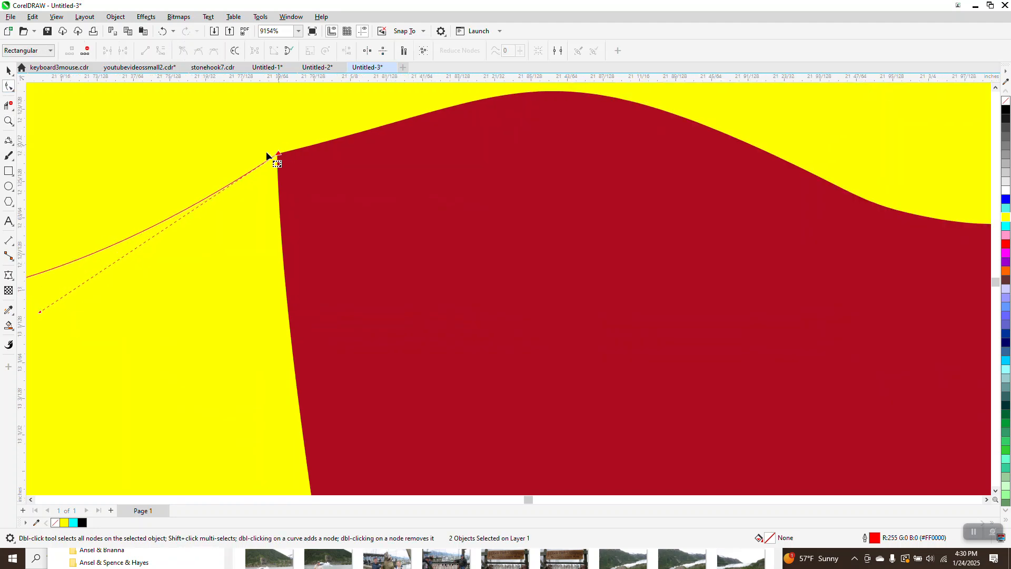
scroll(266, 158, down, 1)
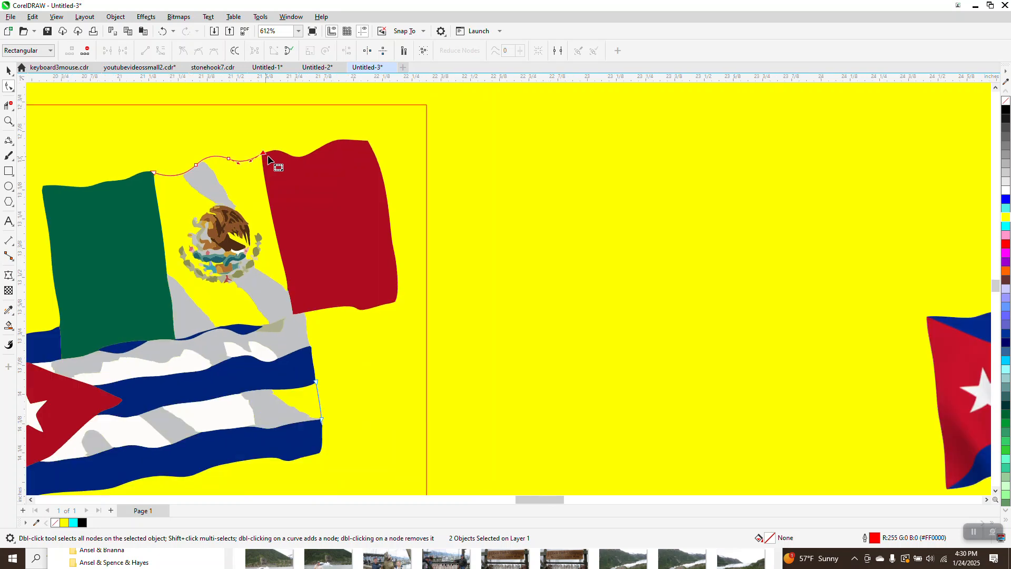
- Move the upper node of the Cuban flag's end curve onto the corner of the traced middle blue stripe
click(10, 122)
drag(293, 375, 352, 424)
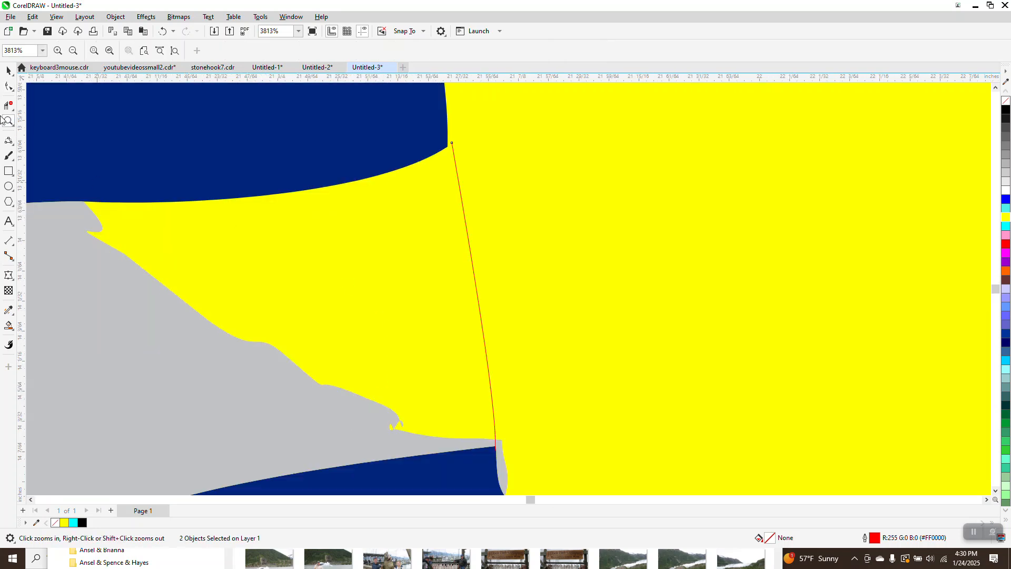
click(9, 86)
click(42, 86)
drag(452, 144, 448, 146)
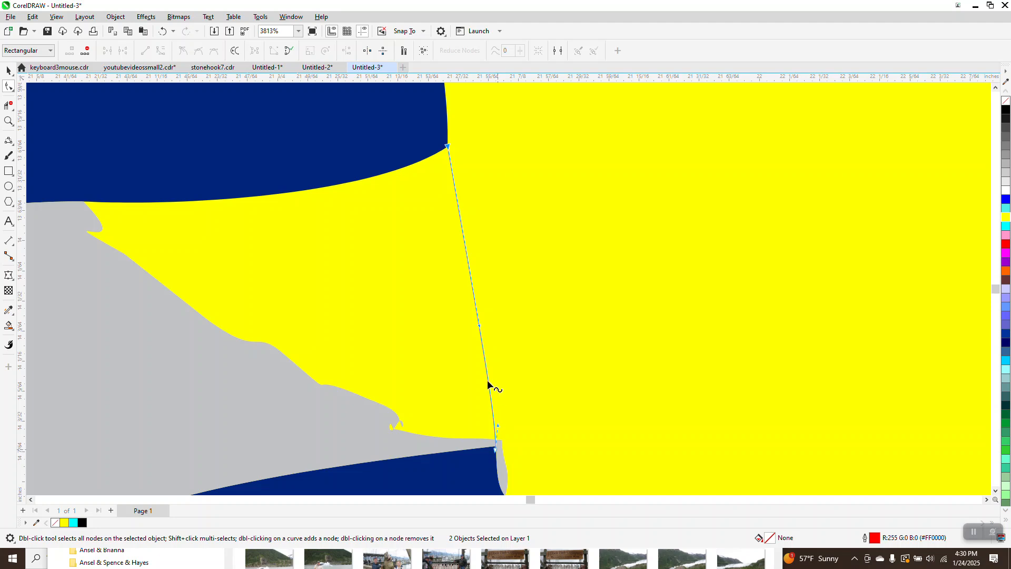
scroll(481, 386, down, 5)
scroll(481, 386, down, 4)
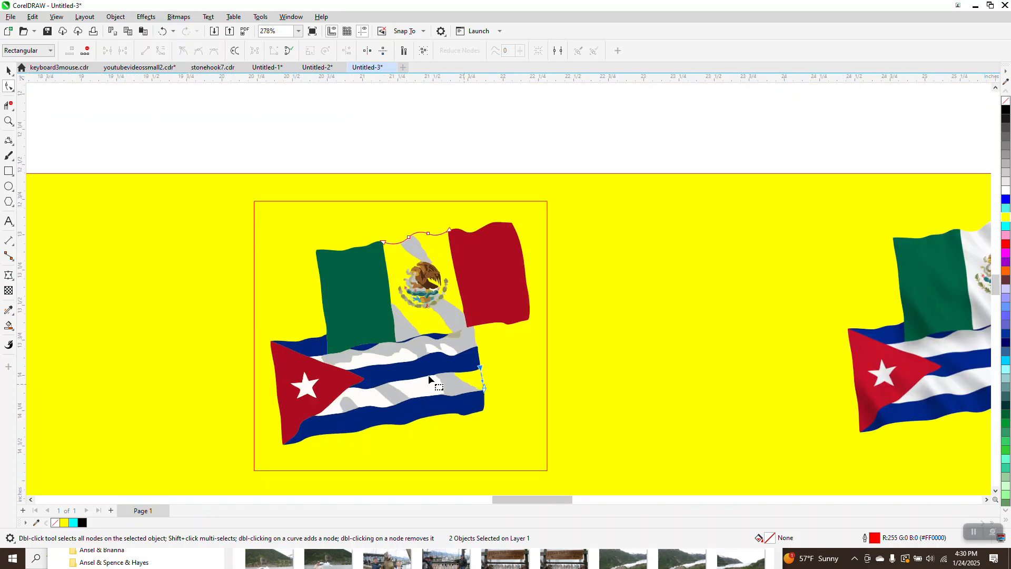
- Smart-fill the area between the rectangle and the traced flags with black, and move the resulting shape 2 in down and 2 in right
click(8, 327)
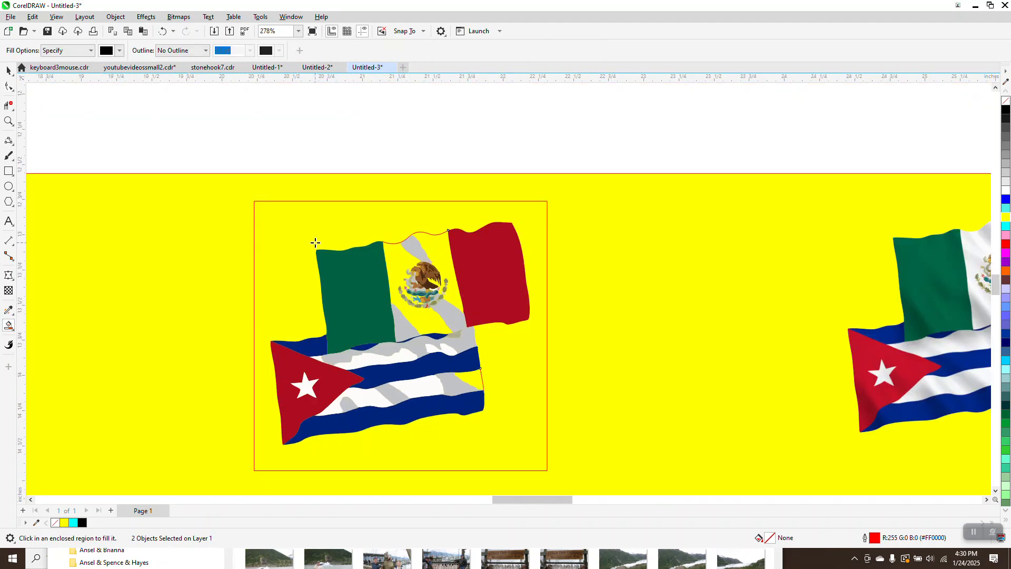
click(282, 234)
scroll(221, 247, down, 3)
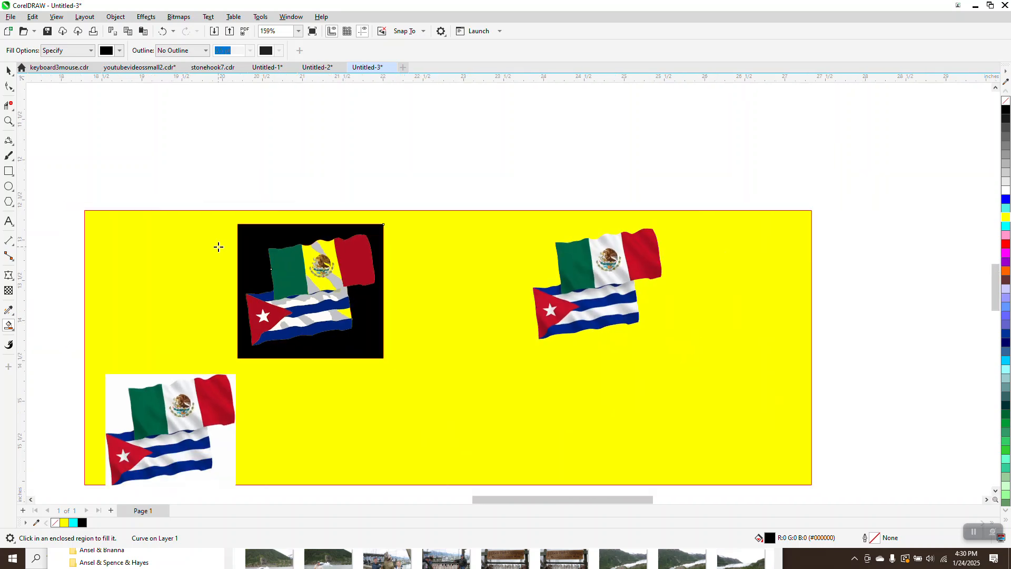
key(Down)
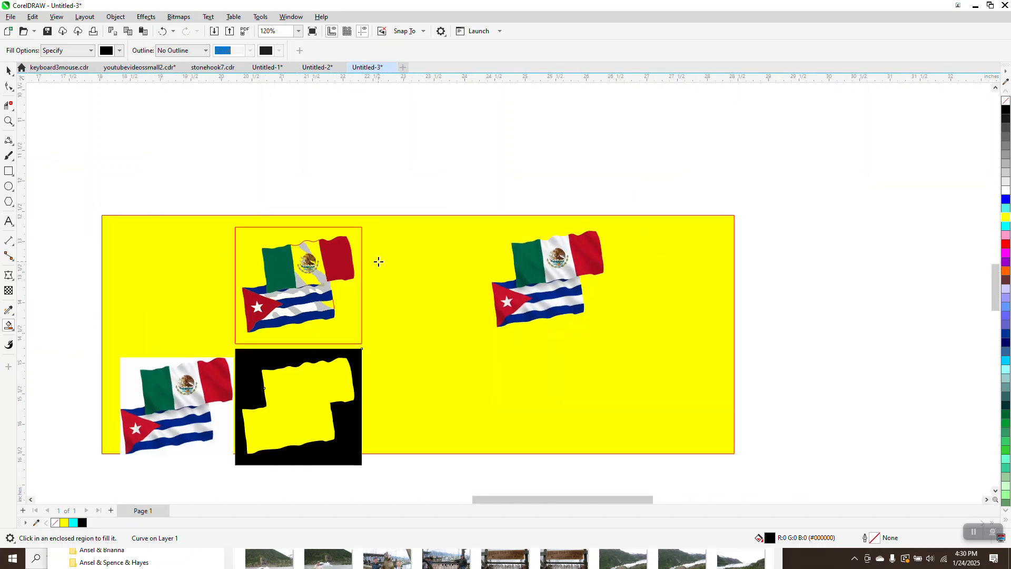
key(Right)
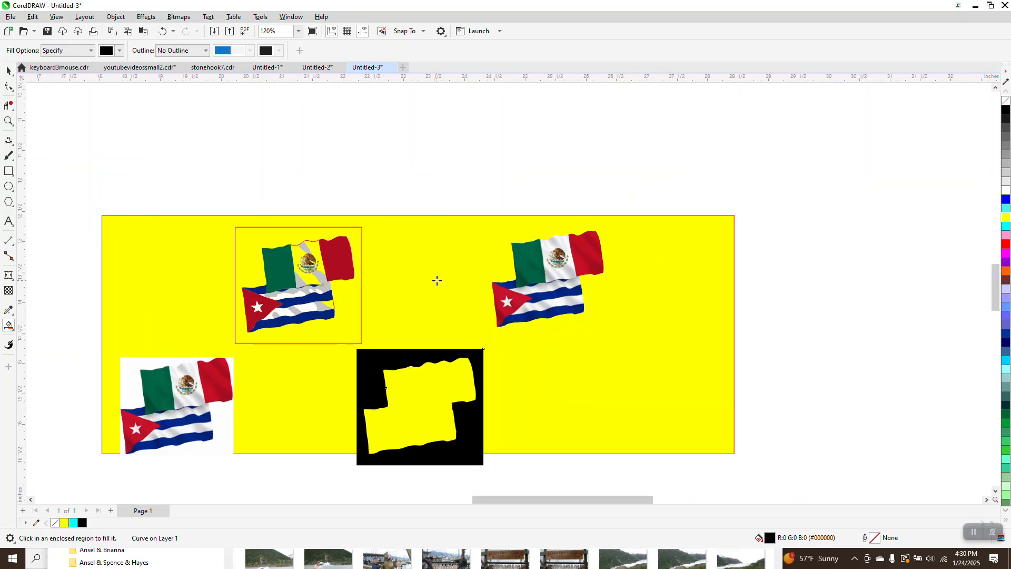
- Smart-fill the flag-shaped opening of the black shape with red, and move the red silhouette 2 in up
click(432, 405)
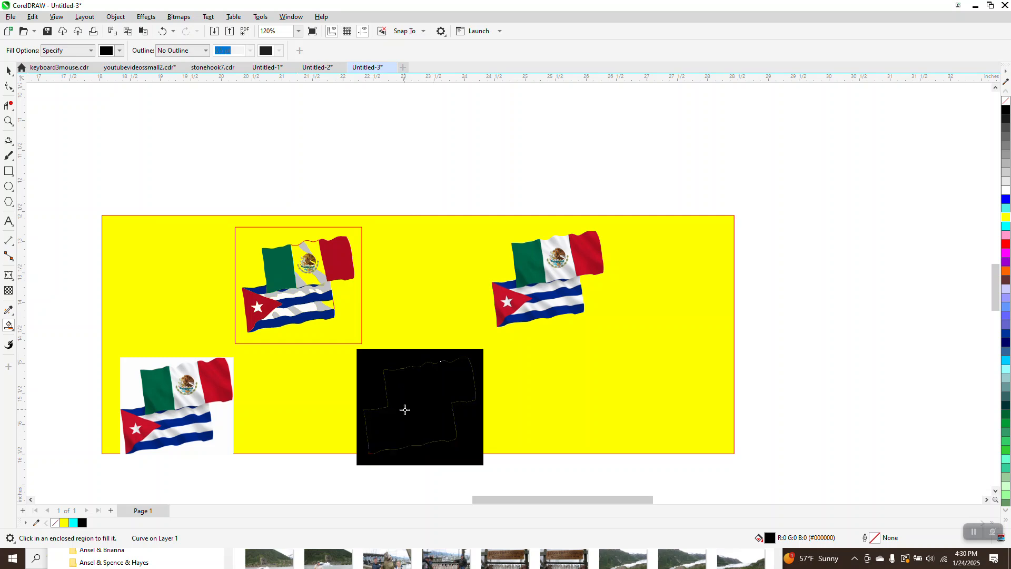
click(162, 31)
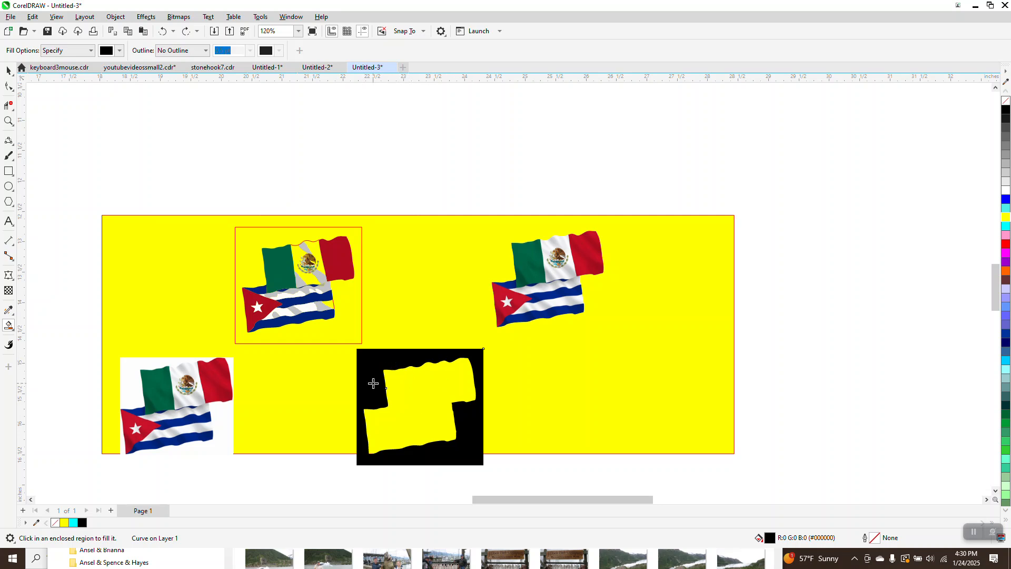
click(119, 51)
click(203, 117)
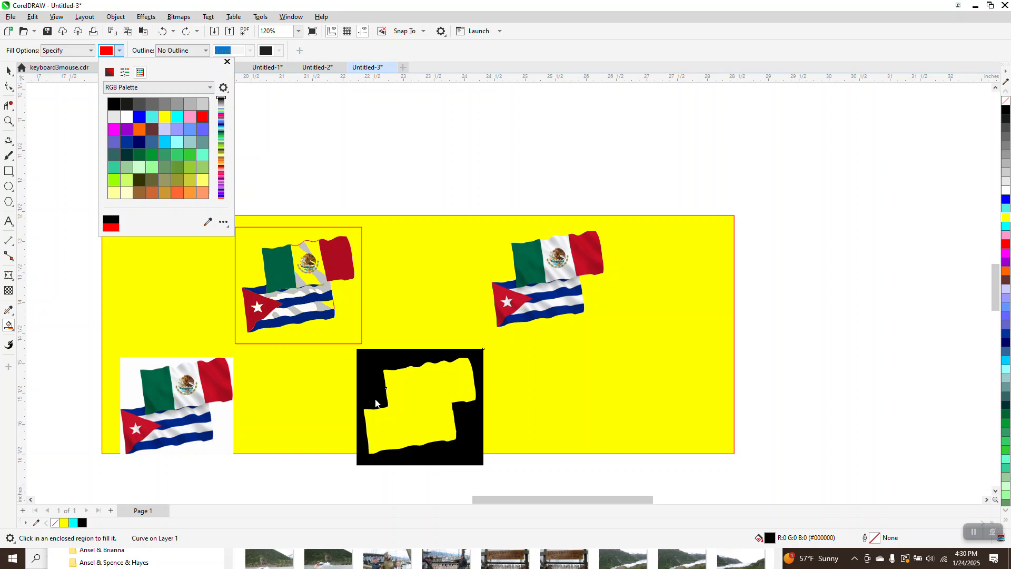
click(418, 426)
click(418, 428)
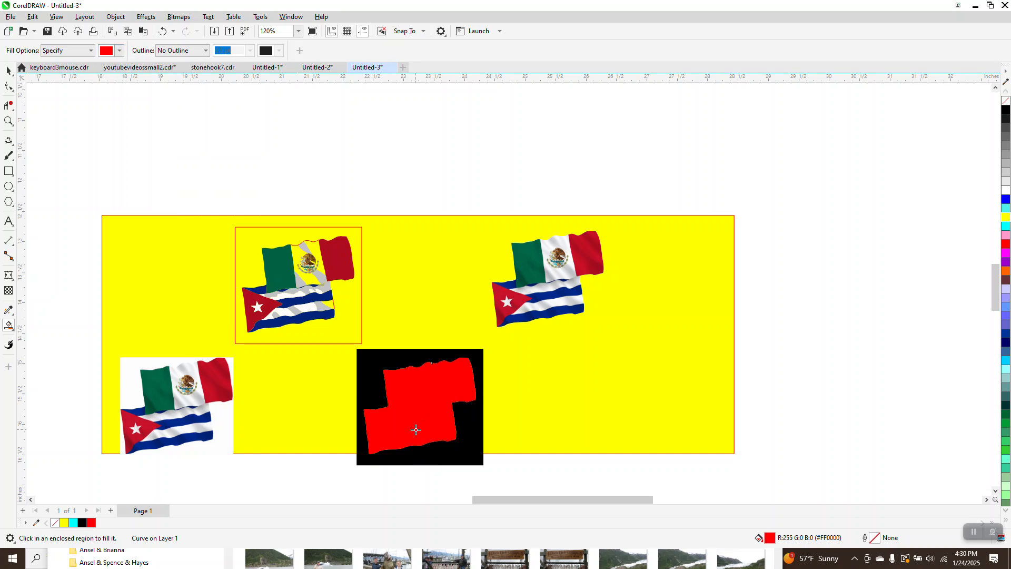
key(Up)
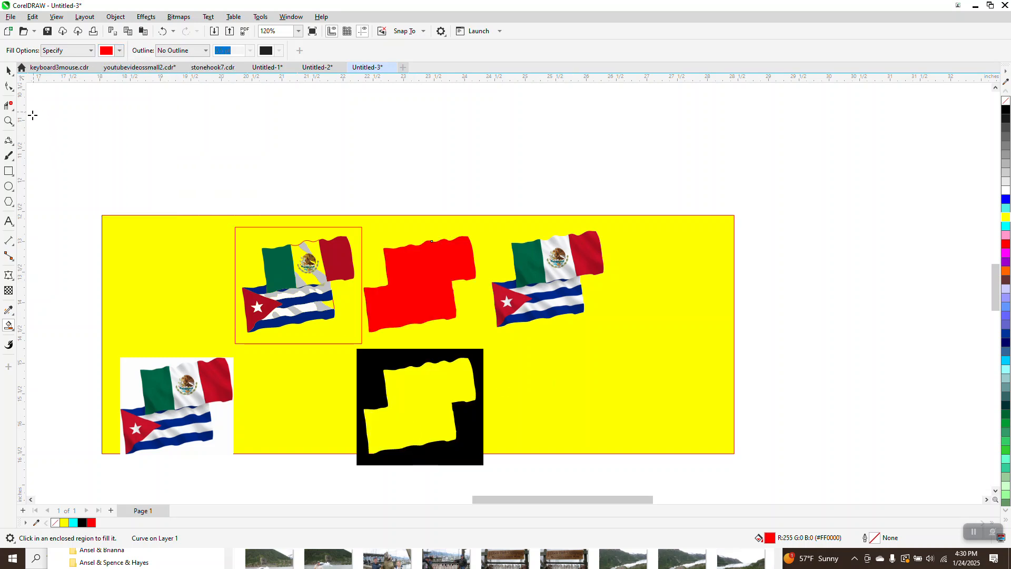
- Move the bitmap flags 2 in up, back beside the traced flags
click(9, 121)
drag(451, 216, 567, 278)
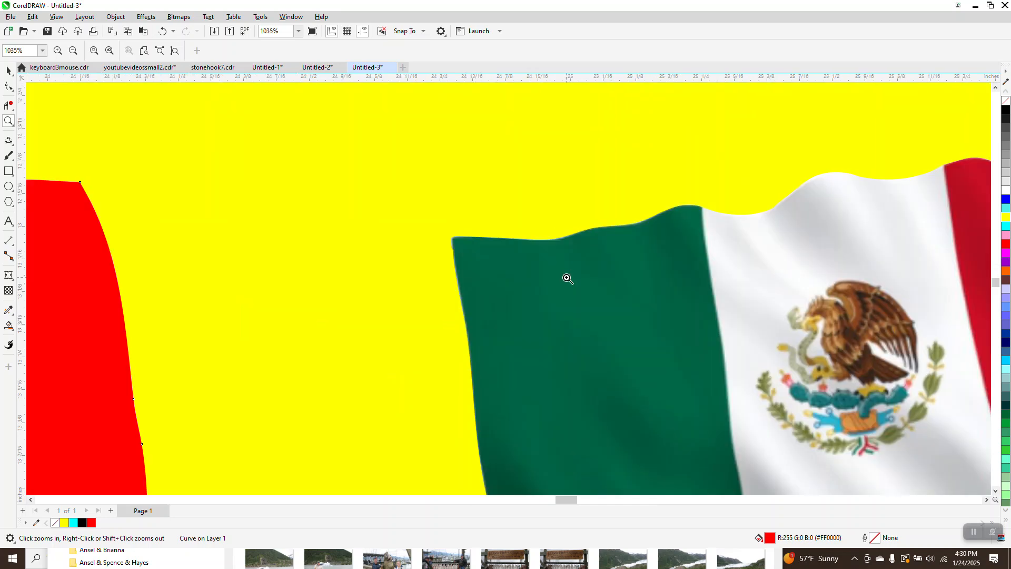
scroll(524, 244, down, 5)
click(9, 70)
click(400, 306)
scroll(566, 312, down, 1)
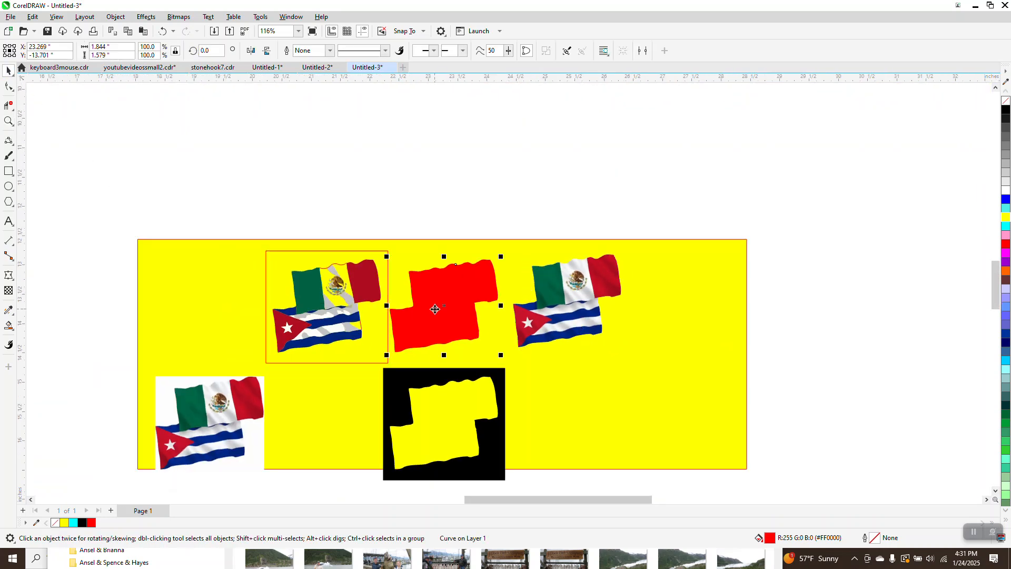
scroll(500, 316, down, 1)
click(201, 414)
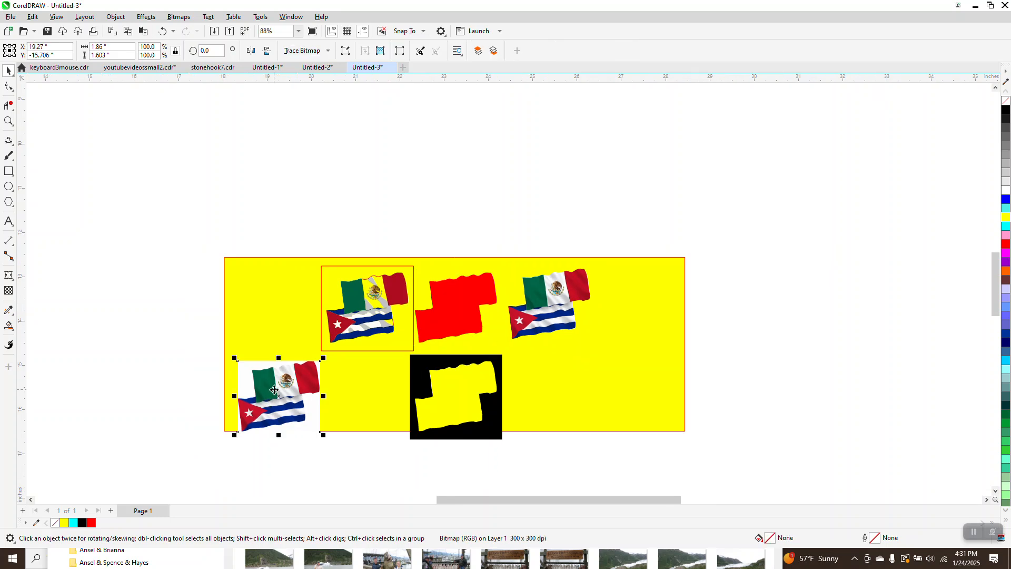
key(Up)
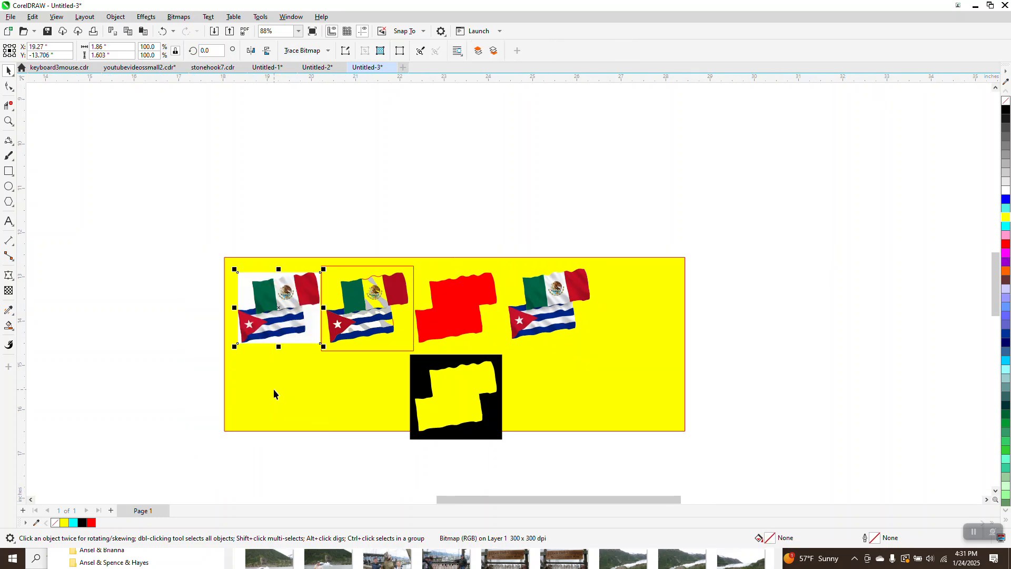
- Move the red silhouette 4 in left onto the bitmap flags, and the traced flags with their rectangle 2 in right
click(457, 301)
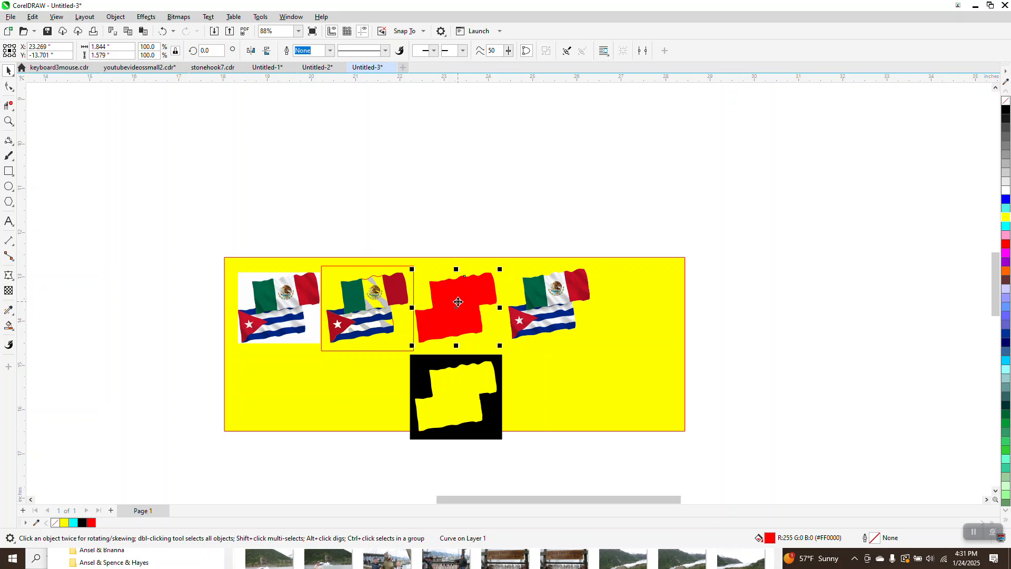
key(Left)
key(Left)
drag(305, 242, 456, 363)
key(Right)
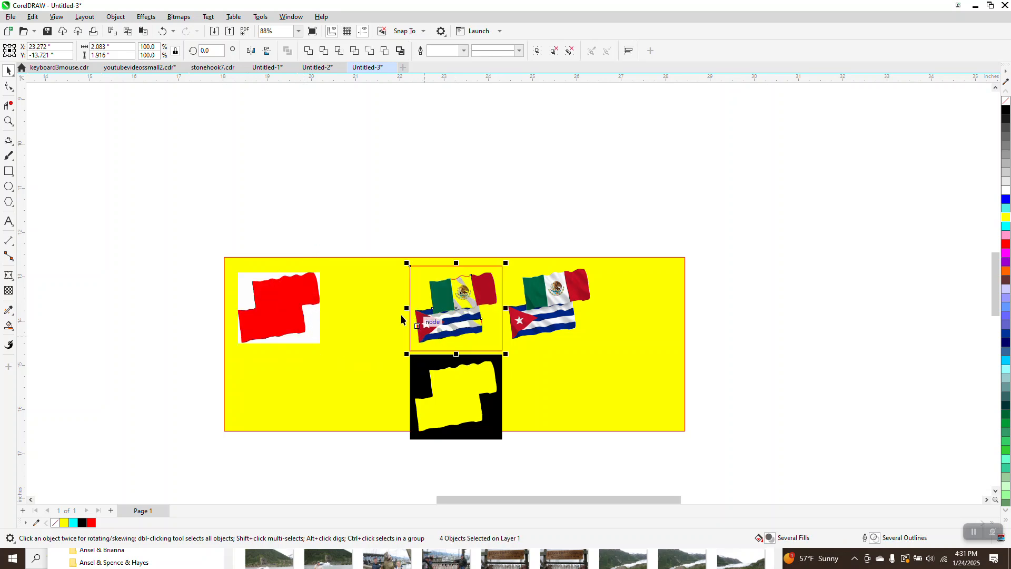
- Intersect the red silhouette with the bitmap flags, and move the resulting cut-out 2 in down
drag(216, 232, 355, 371)
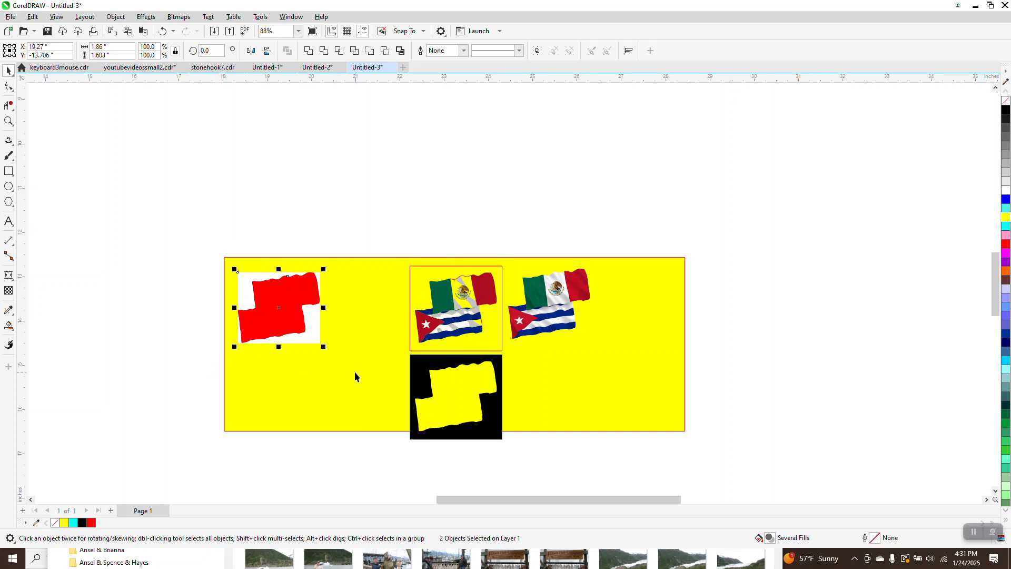
click(340, 51)
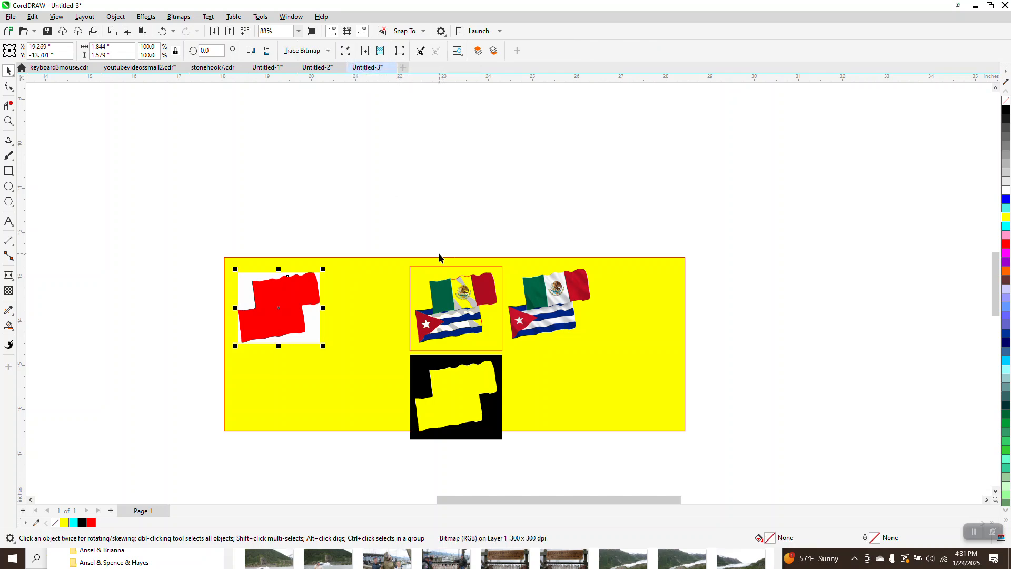
key(Down)
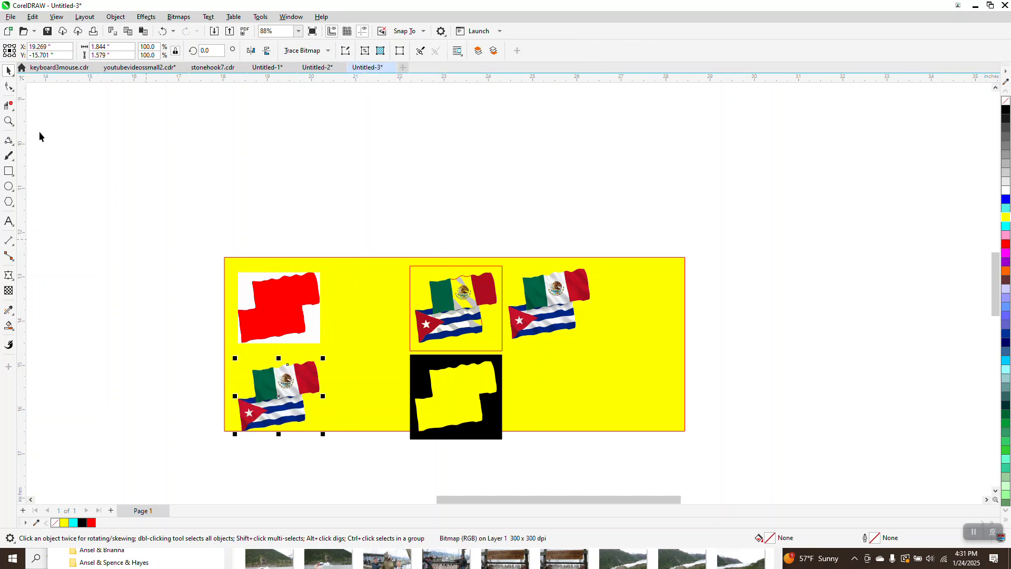
- Examine the cut-out flags up close, checking the outer edges of both flags and the Mexican coat of arms
click(9, 121)
drag(279, 352, 343, 387)
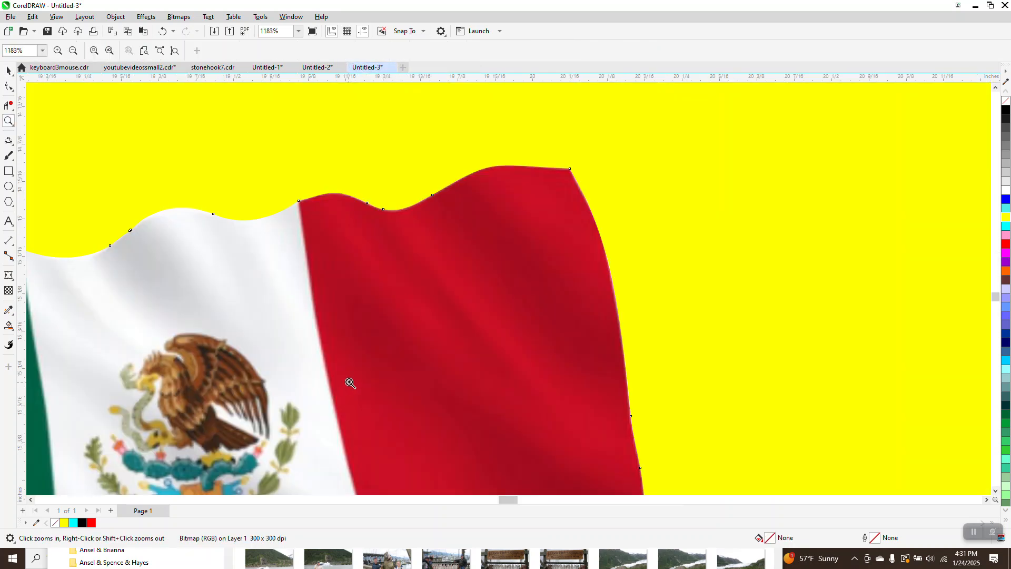
right_click(330, 327)
right_click(296, 257)
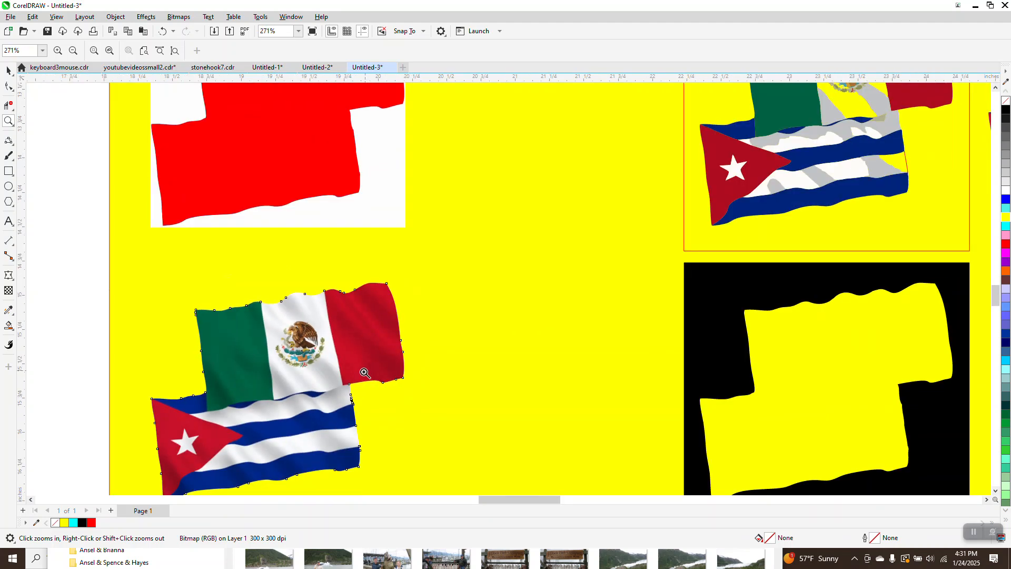
scroll(363, 372, down, 2)
drag(277, 375, 441, 450)
scroll(382, 367, down, 3)
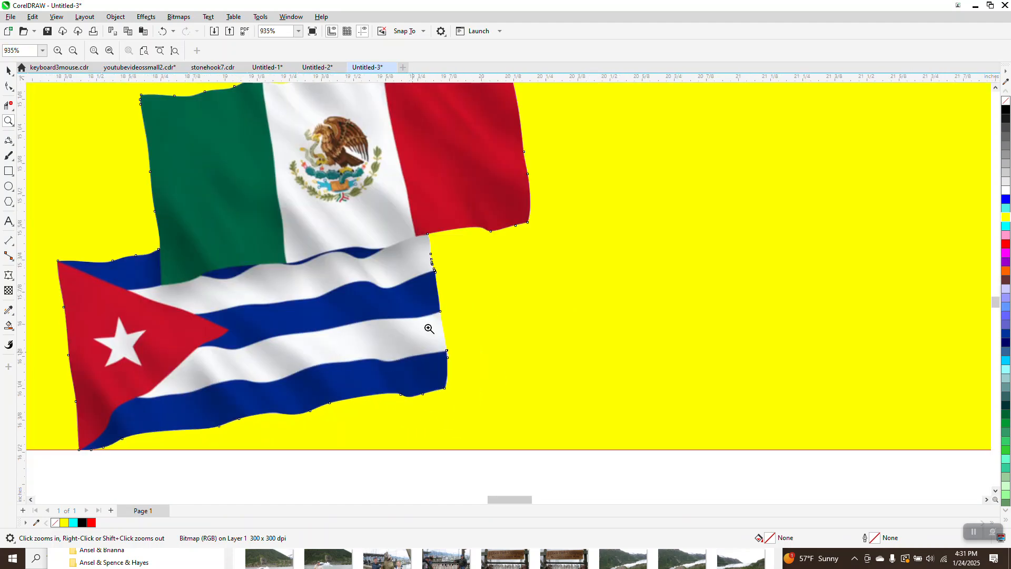
scroll(429, 329, down, 2)
drag(395, 190, 440, 254)
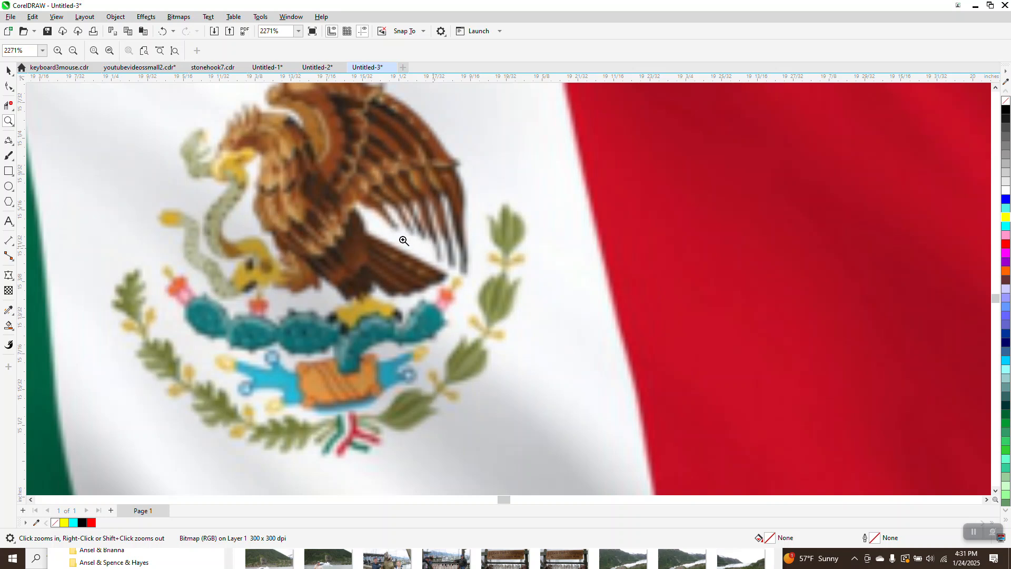
scroll(414, 245, down, 3)
scroll(387, 243, down, 3)
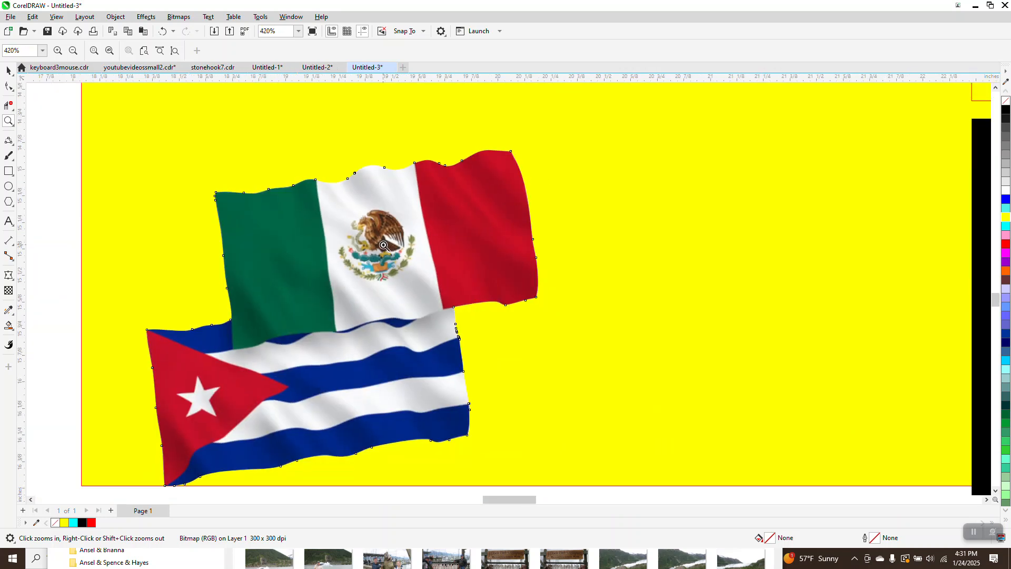
scroll(371, 261, down, 1)
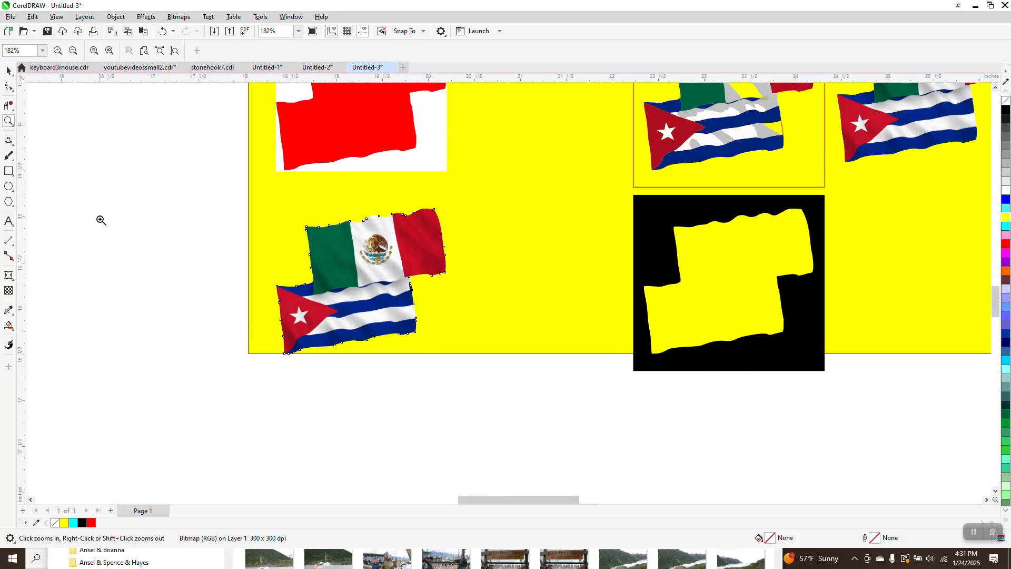
click(8, 70)
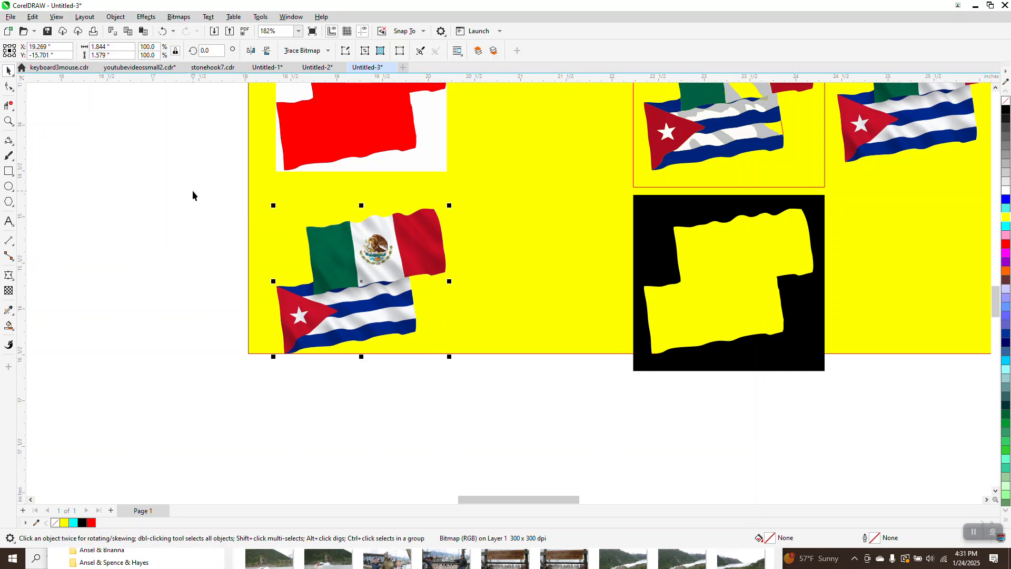